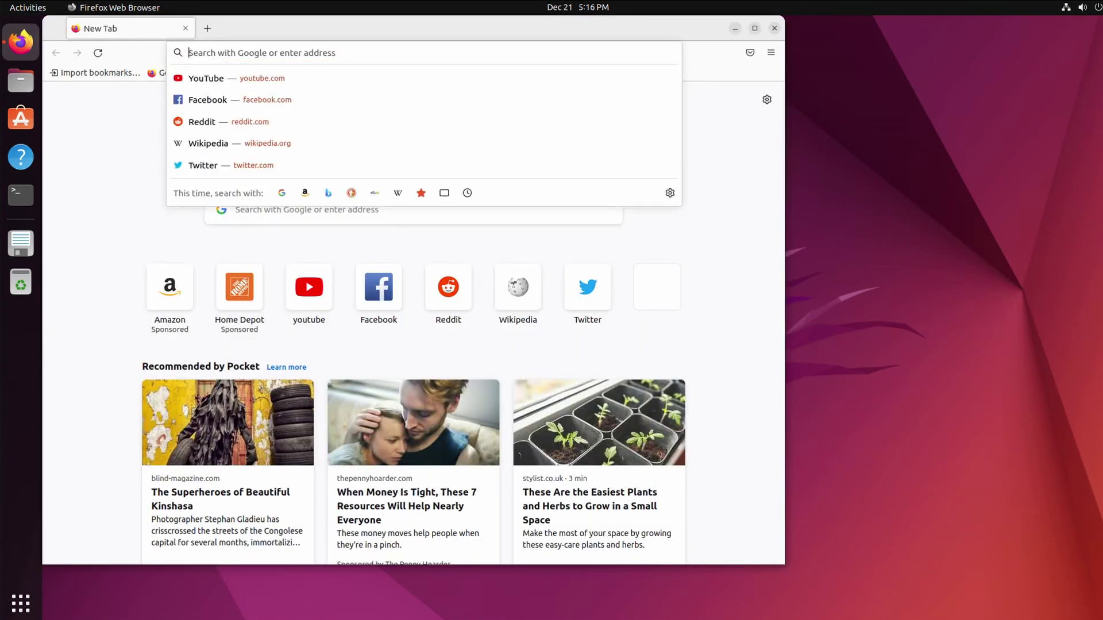
Load lokinet.org in Firefox, open the Linux GUI install guide, and launch a Terminal
text(lokinet.org)
key(Return)
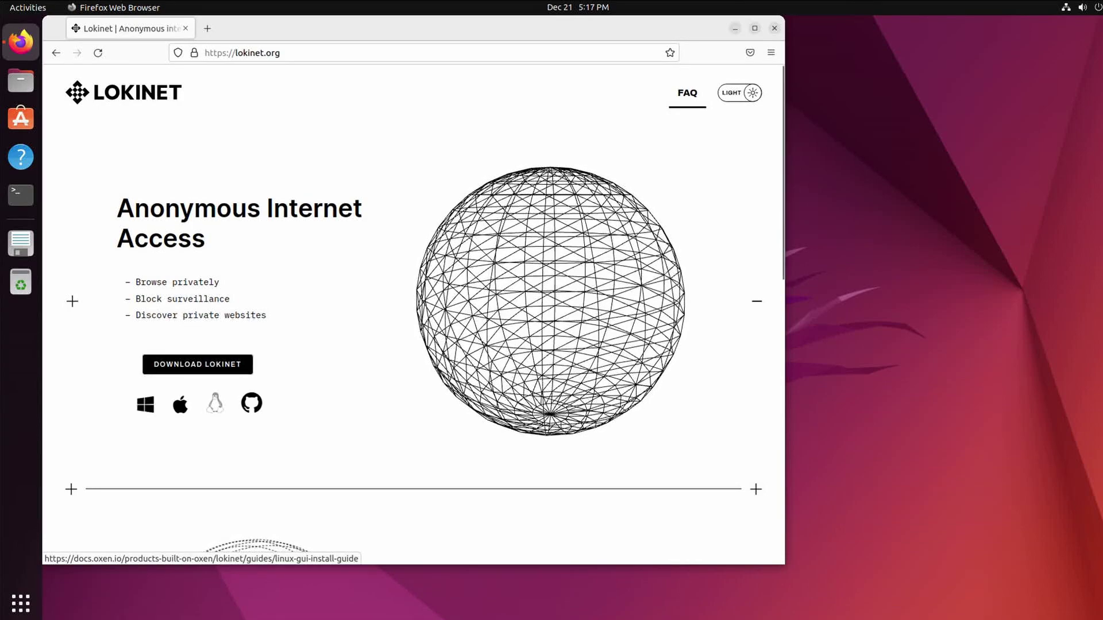
click(215, 403)
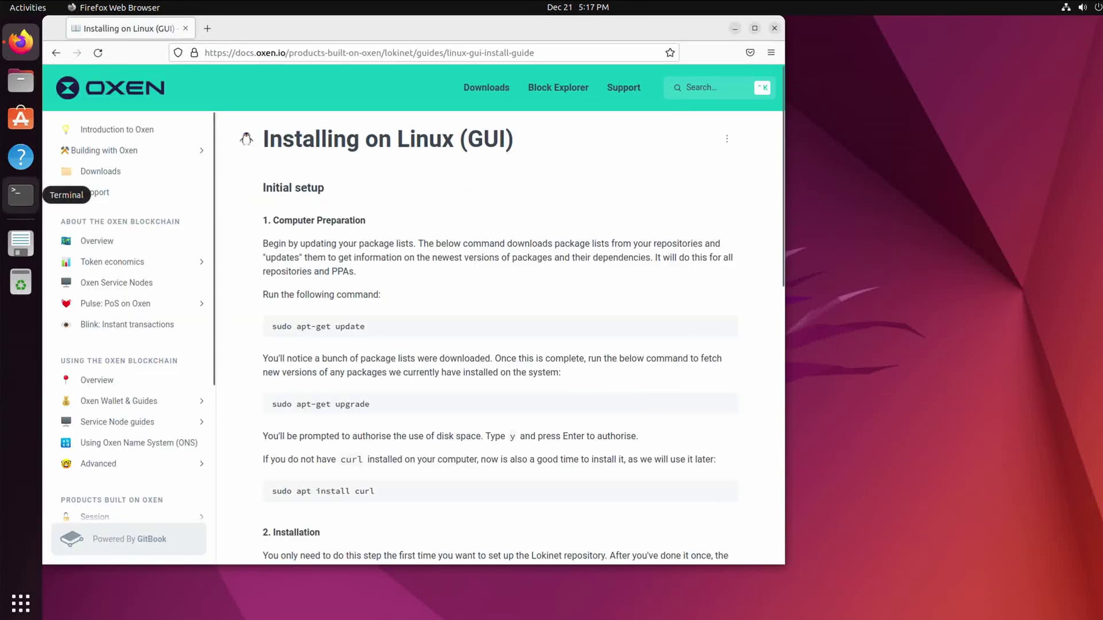
click(21, 195)
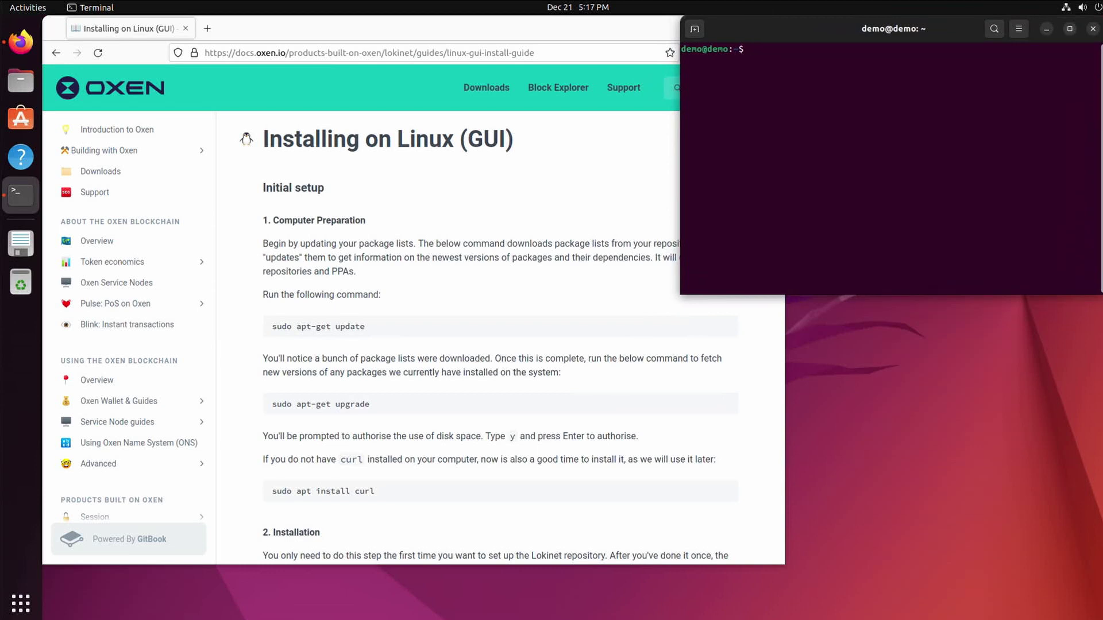
Refresh the package lists with sudo apt update, entering the administrator password
text(sudo apt update)
key(Return)
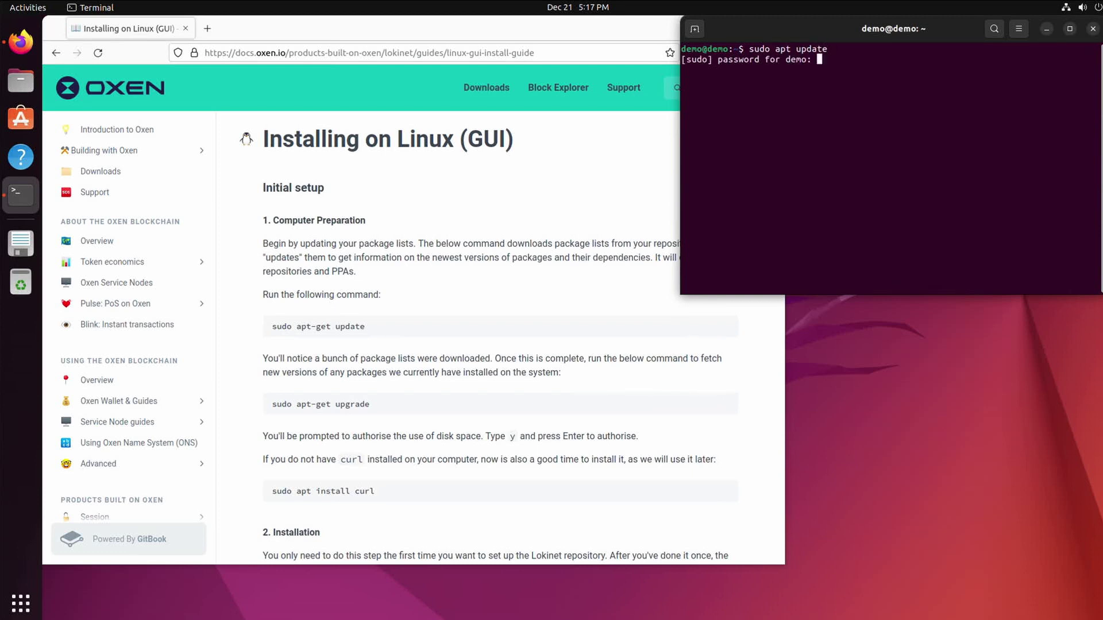
key(Return)
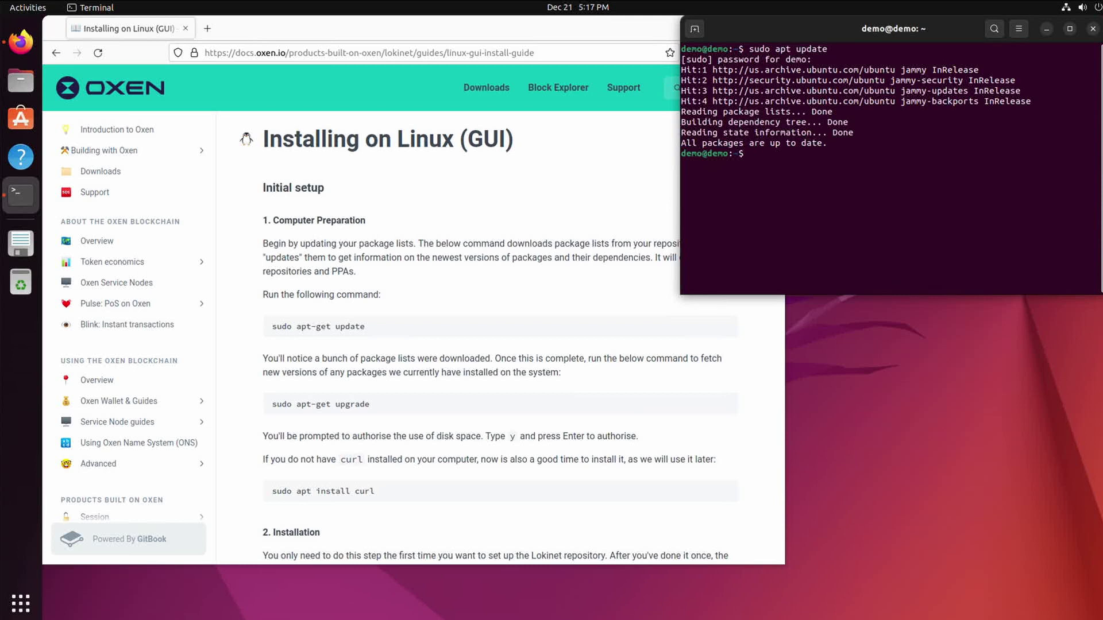
Upgrade installed packages with sudo apt upgrade and install curl
text(sudo apt upgrade)
key(Return)
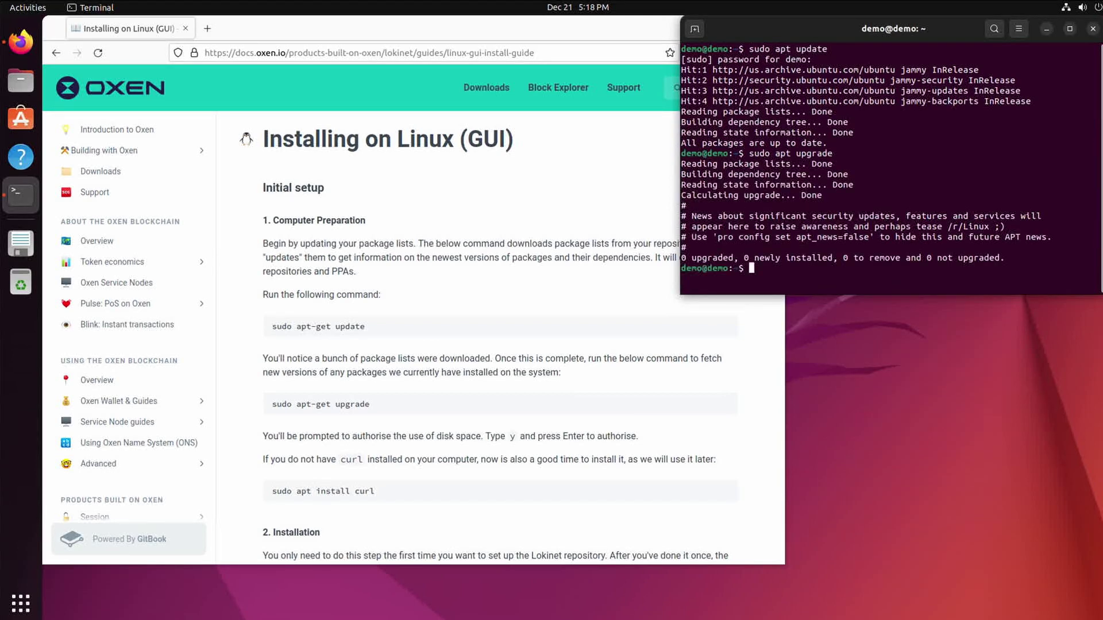
text(sudo apt install curl)
key(Return)
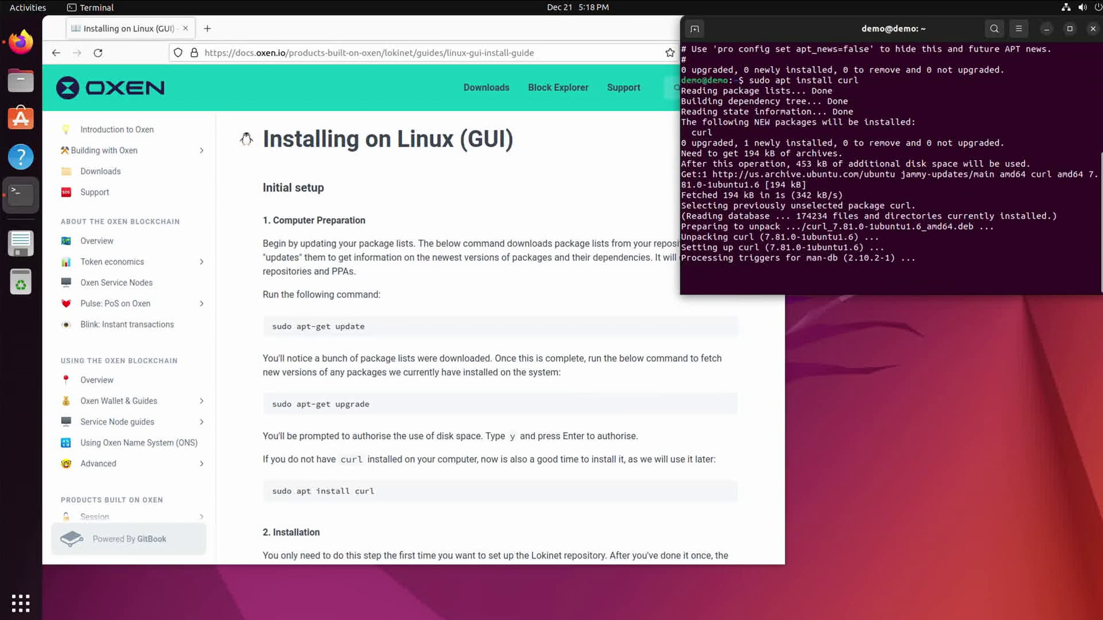
Copy the Oxen signing key curl command from the docs and paste it into Terminal
scroll(499, 339, down, 5)
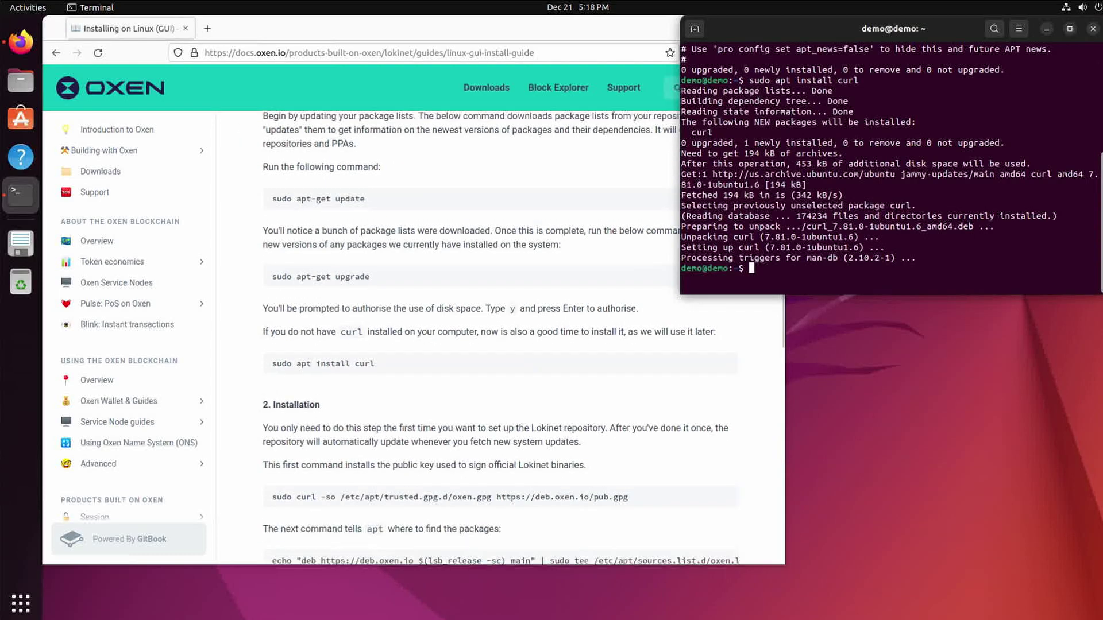
scroll(500, 338, up, 1)
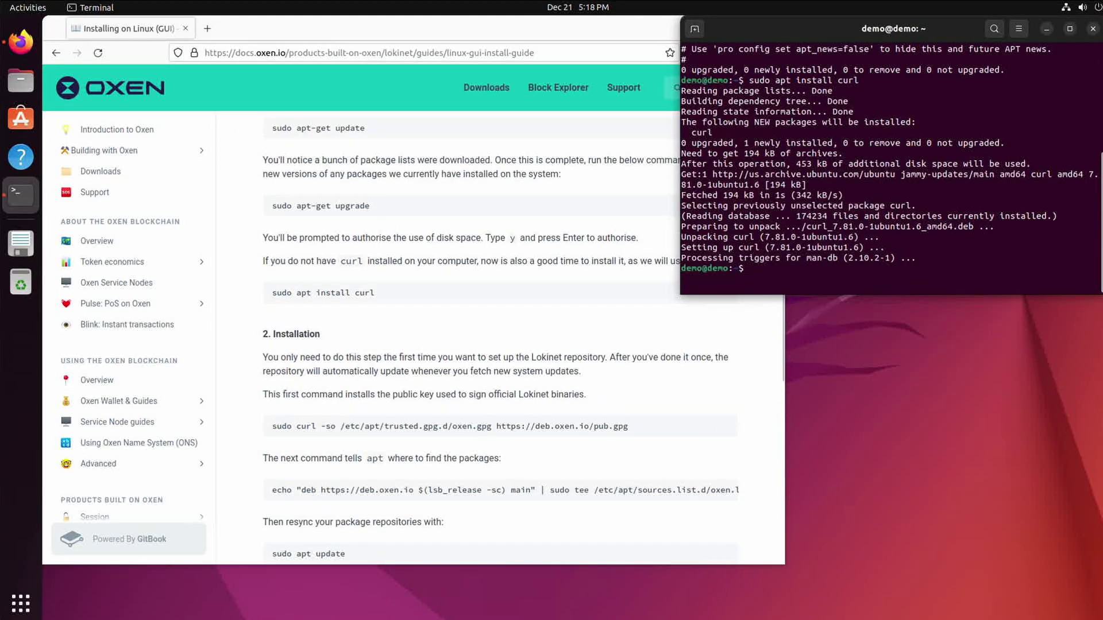
mouse_move(727, 426)
click(726, 426)
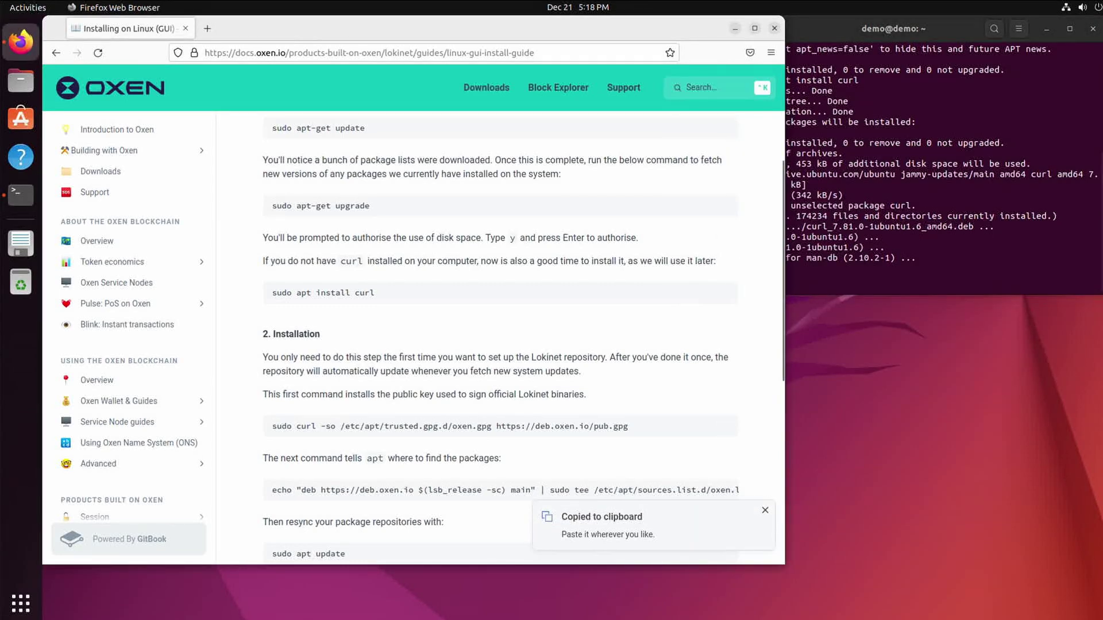
click(855, 284)
right_click(855, 284)
click(882, 323)
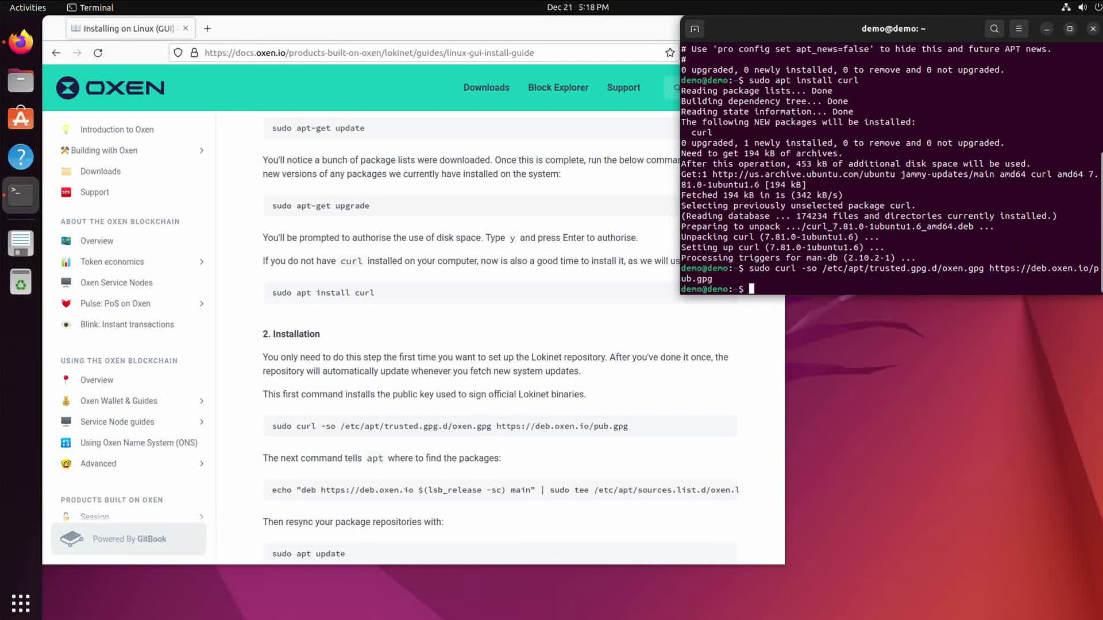
Copy the deb.oxen.io repository echo command from the docs, paste it into Terminal and run it
mouse_move(727, 490)
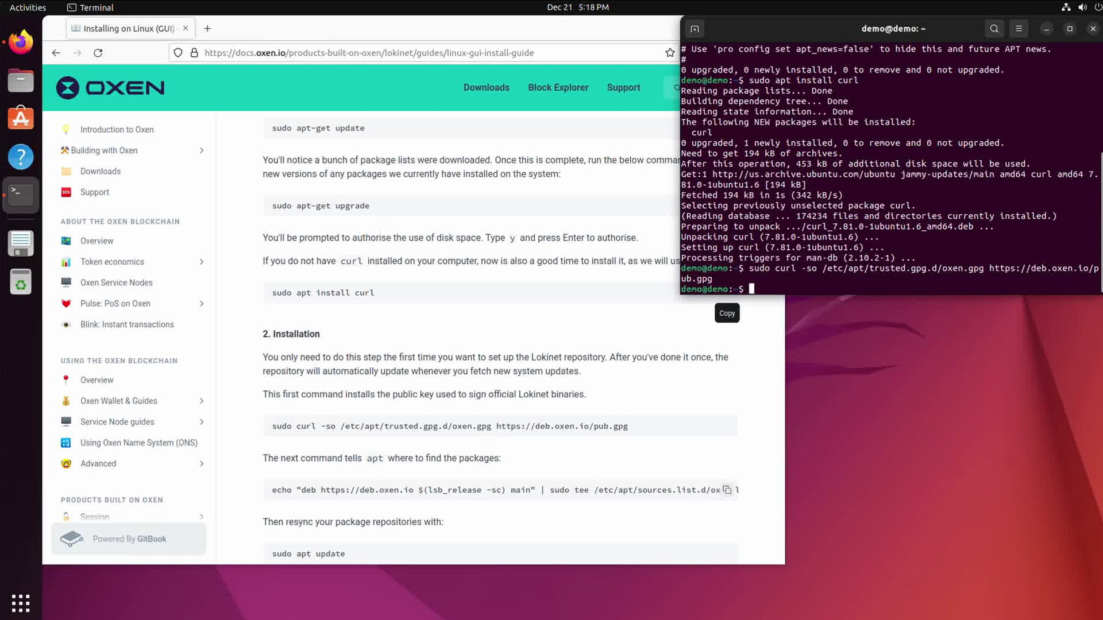
click(726, 489)
click(841, 281)
right_click(840, 281)
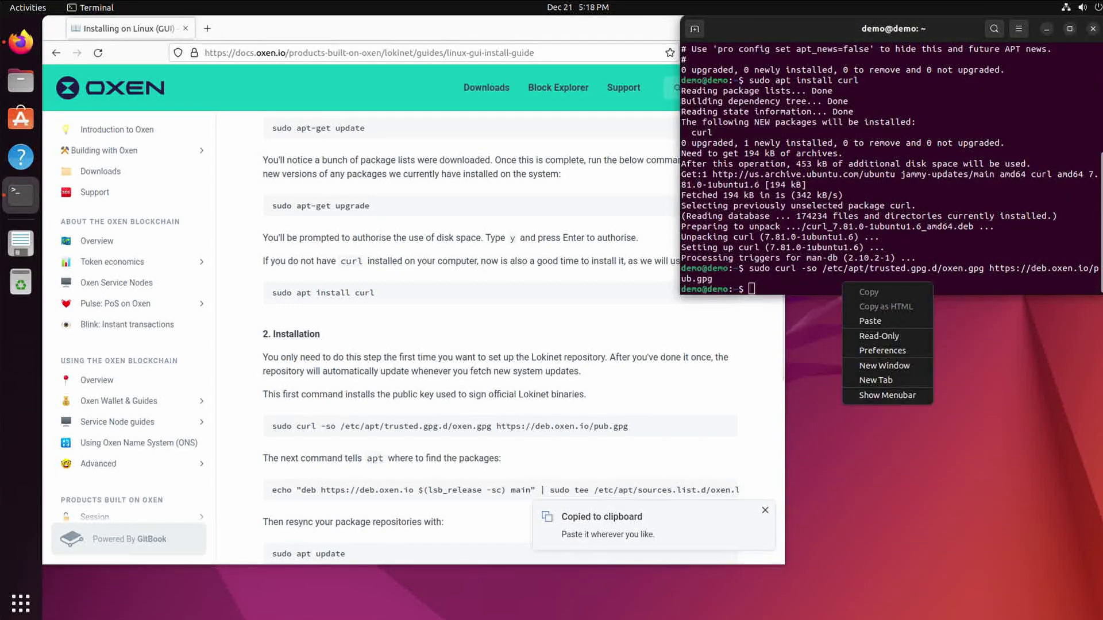
click(887, 321)
key(Return)
Run sudo apt update so the package lists include the Oxen repository
key(Up)
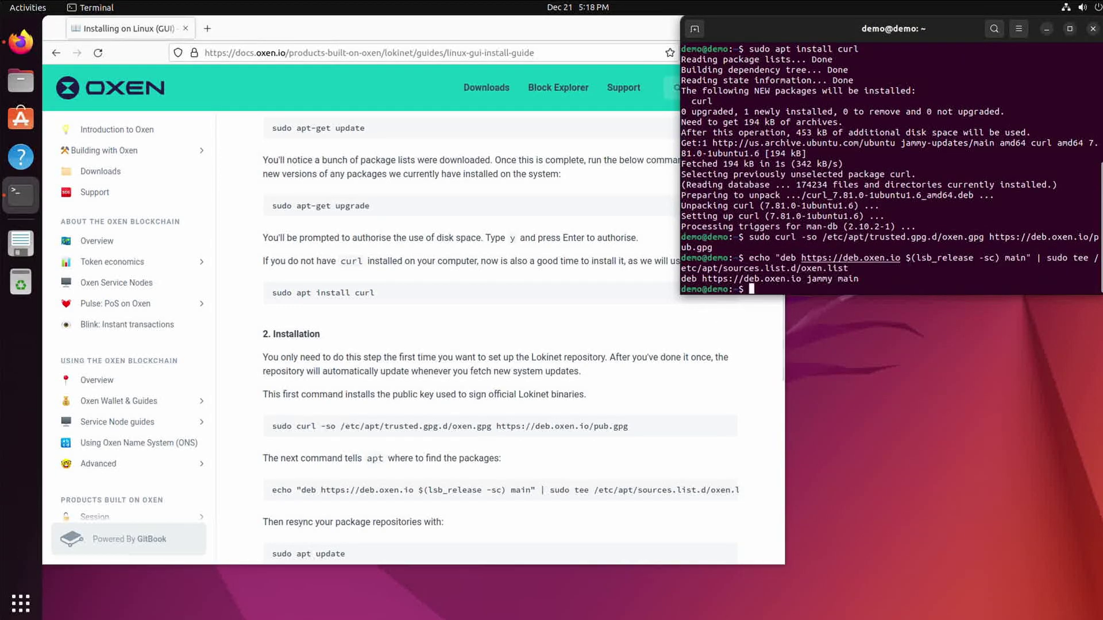
key(ctrl+u)
text(sudo apt update)
key(Return)
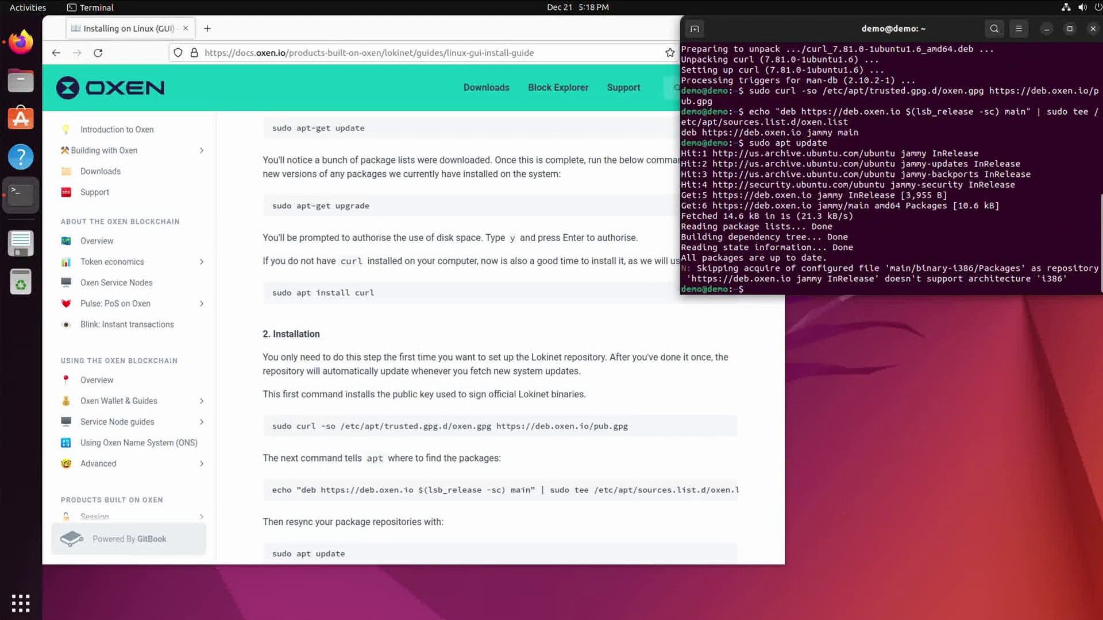
scroll(500, 338, down, 5)
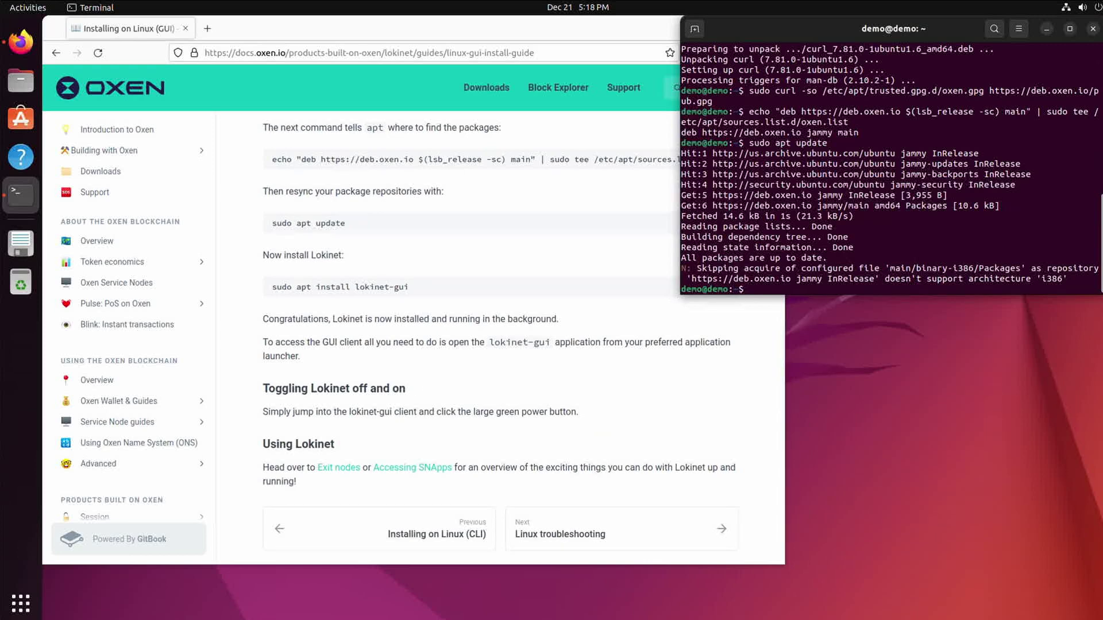
Install lokinet-gui via apt, answering y to continue, then enter systemctl status lokinet
text(sudo apt install lokinet-gui)
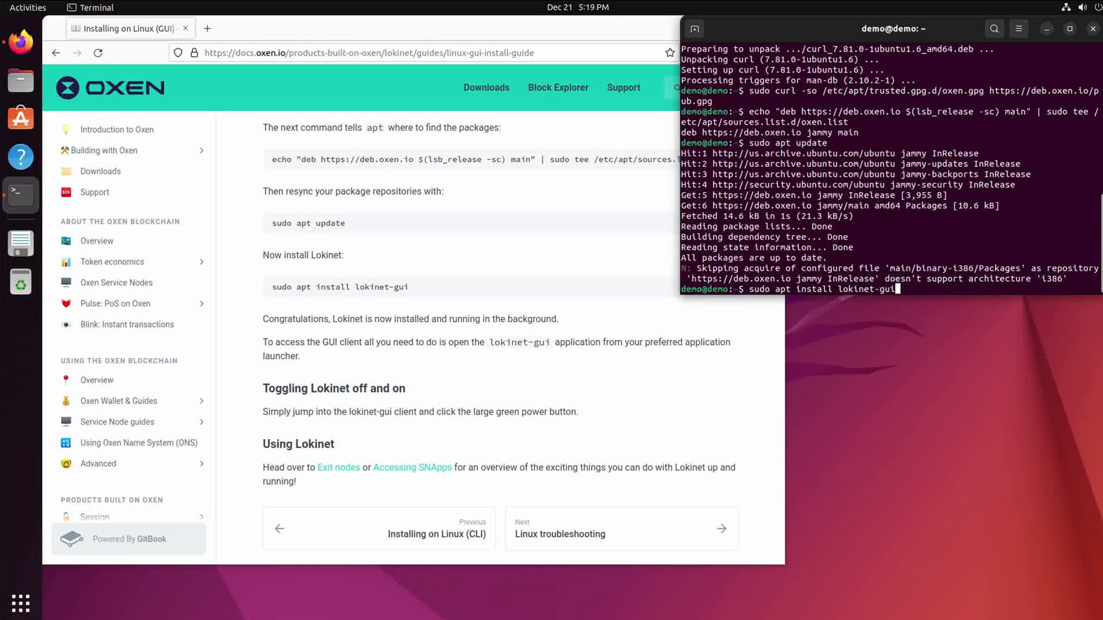
key(Return)
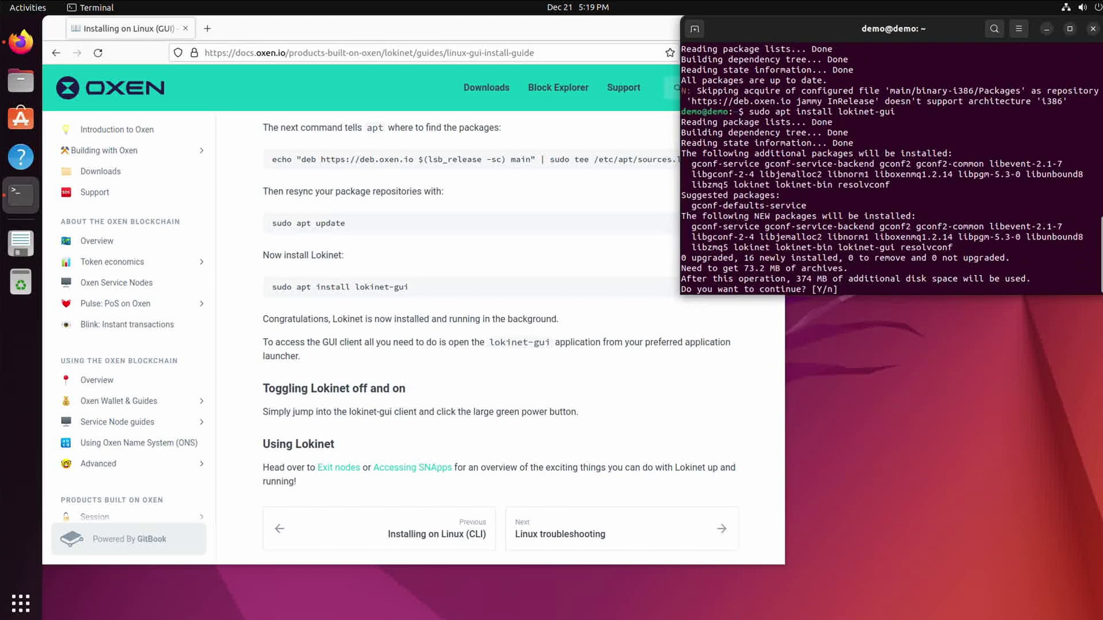
text(y)
key(Return)
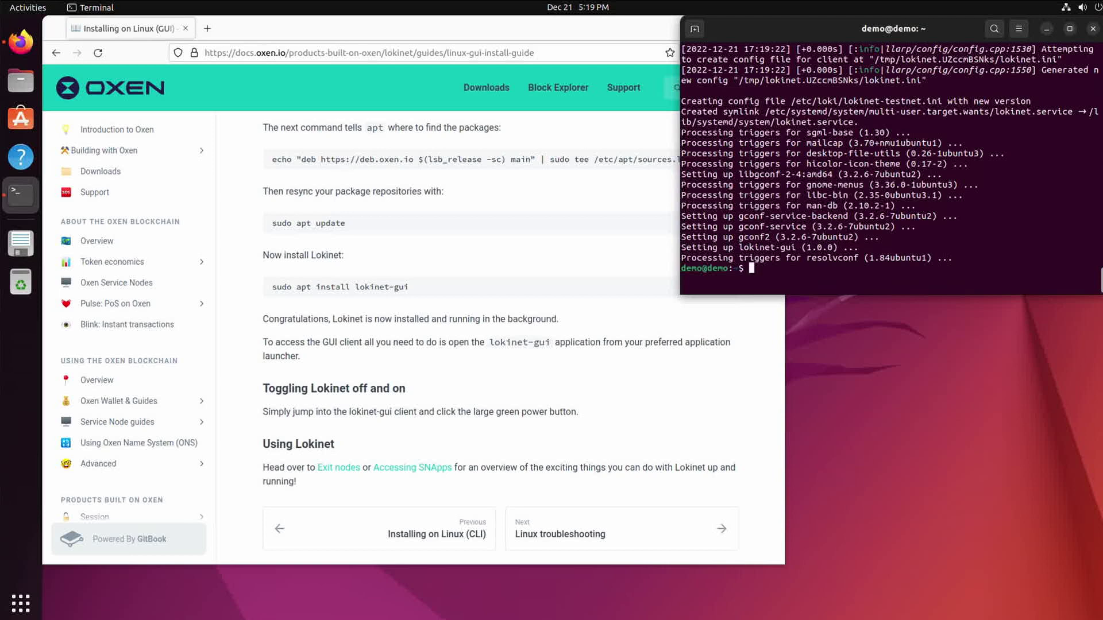
text(systemctl status lokinet)
Confirm the lokinet service is running, then ping directory.loki until stopping it with Ctrl+C
key(Return)
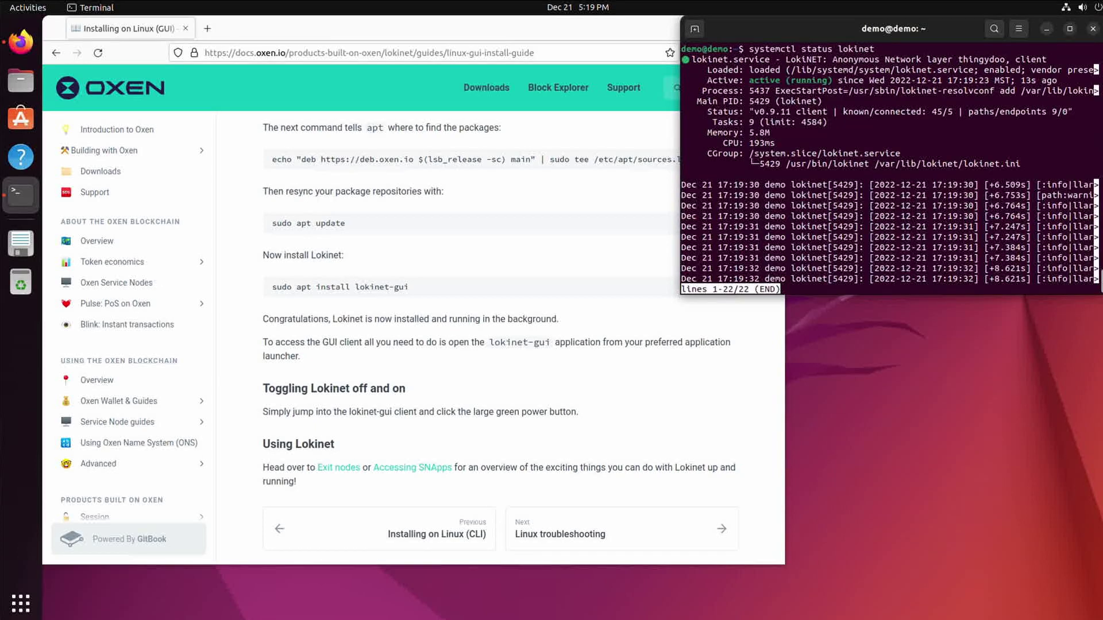
key(q)
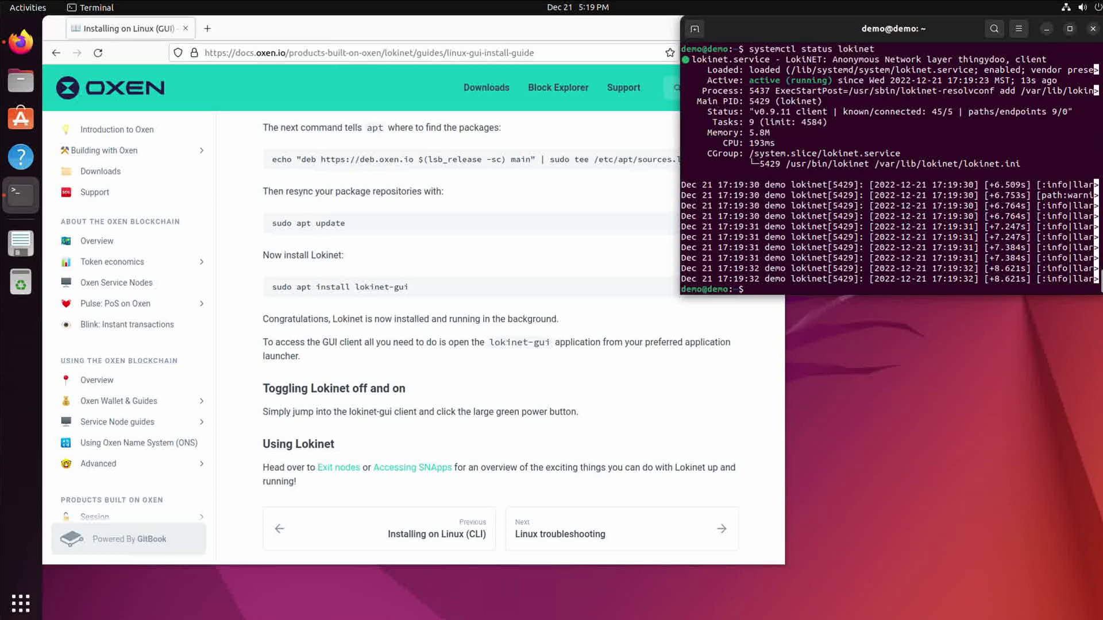
text(ping directory.loki)
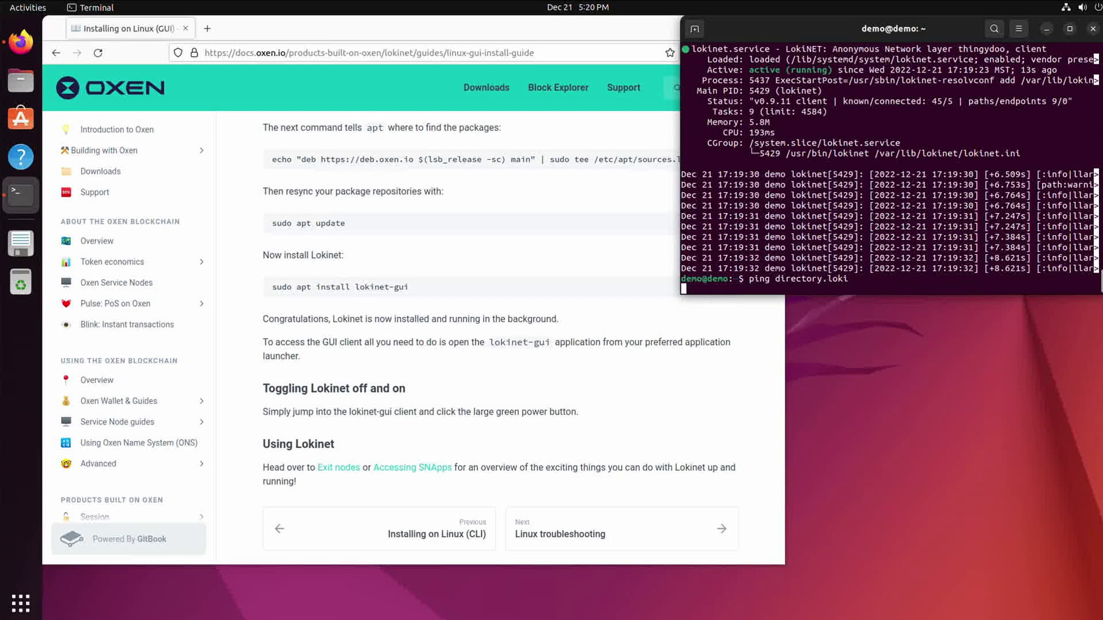
key(Return)
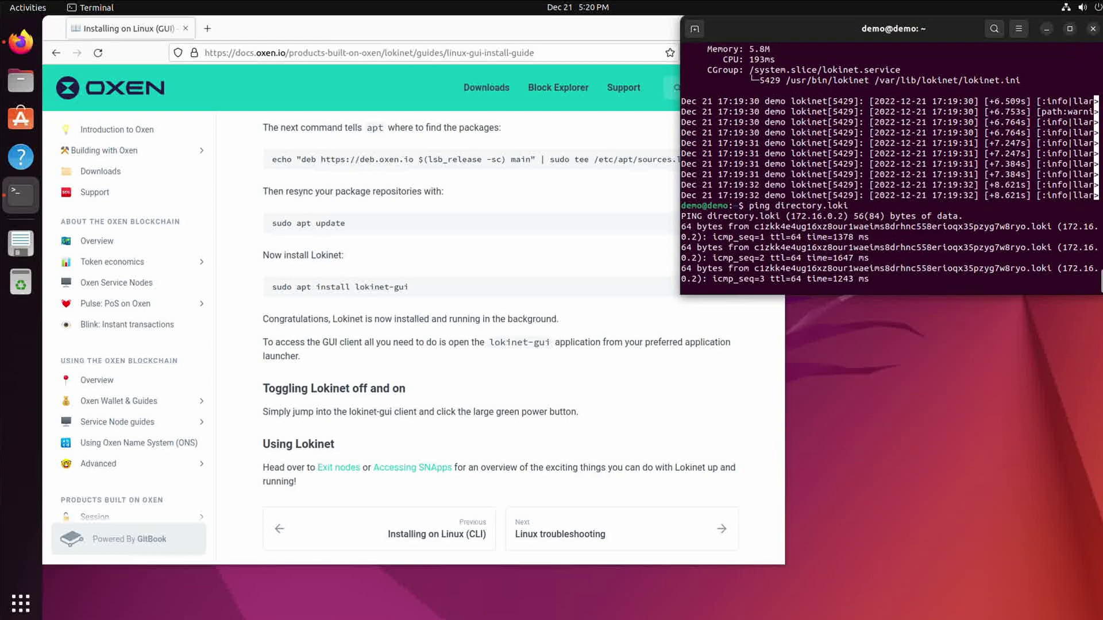
key(ctrl+c)
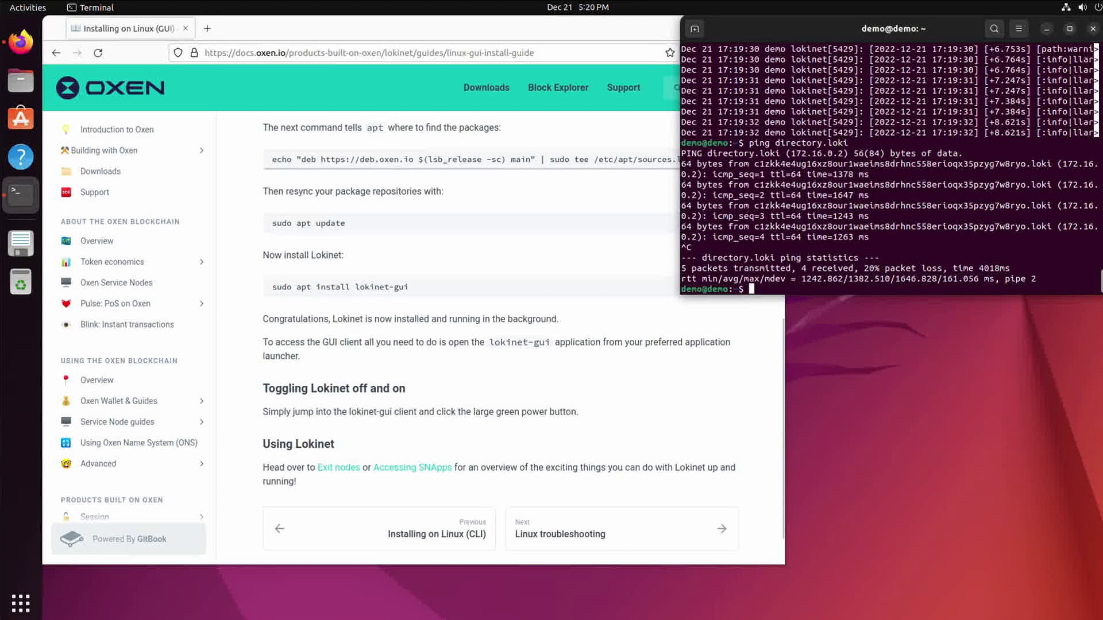
key(alt+Tab)
key(ctrl+l)
text(h)
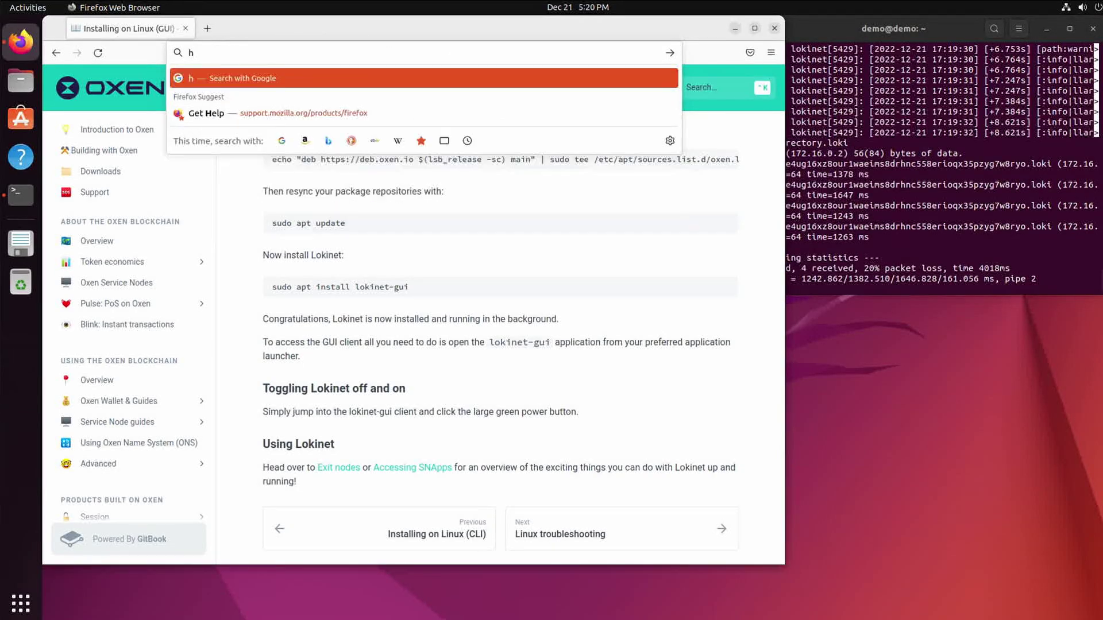
text(ttp://)
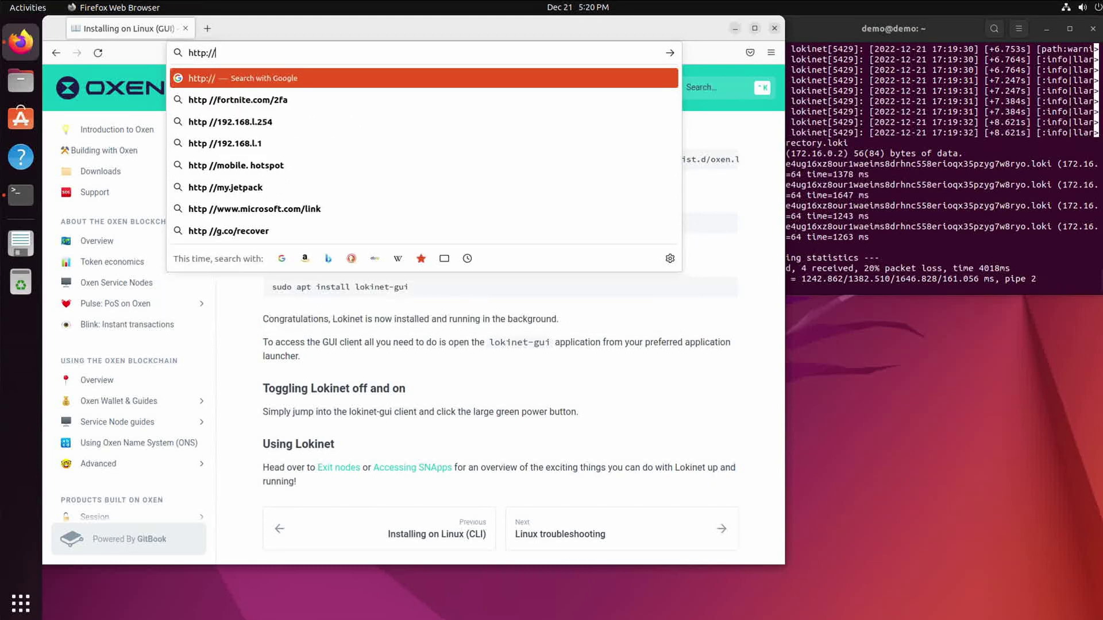
key(ctrl+v)
key(Return)
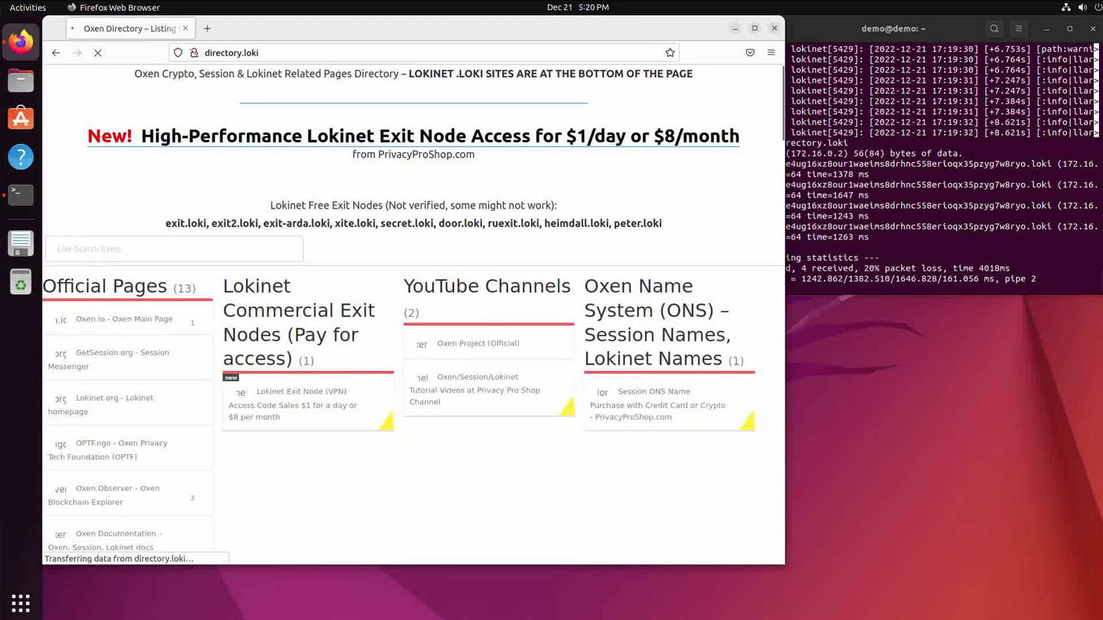
With Firefox maximized, open the SearXNG link in a new tab, then restore the window
key(super+Up)
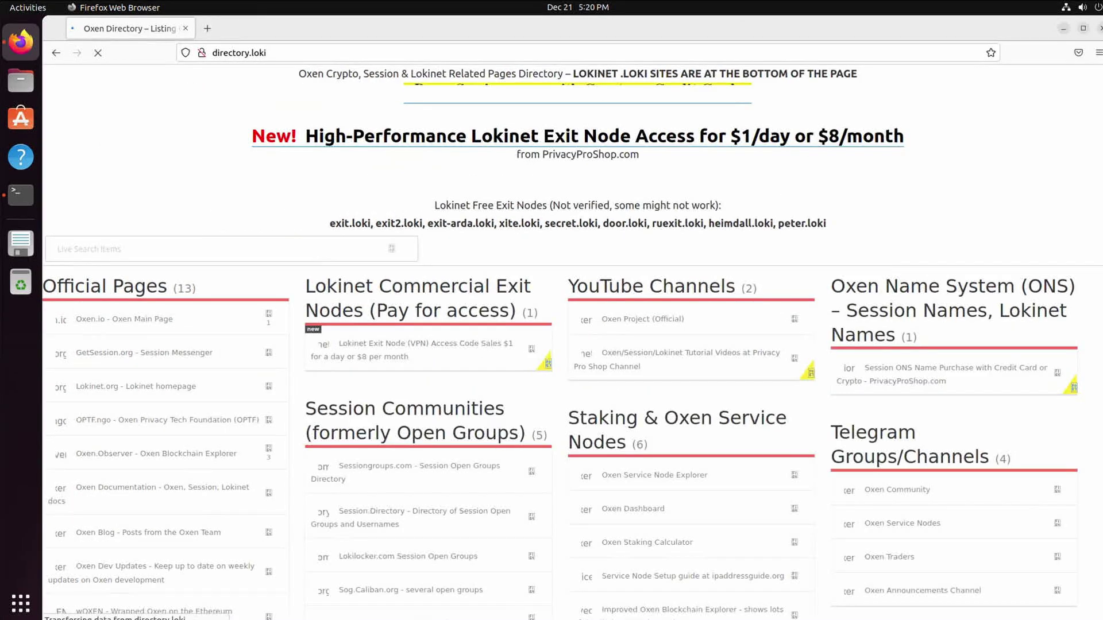
scroll(572, 341, down, 9)
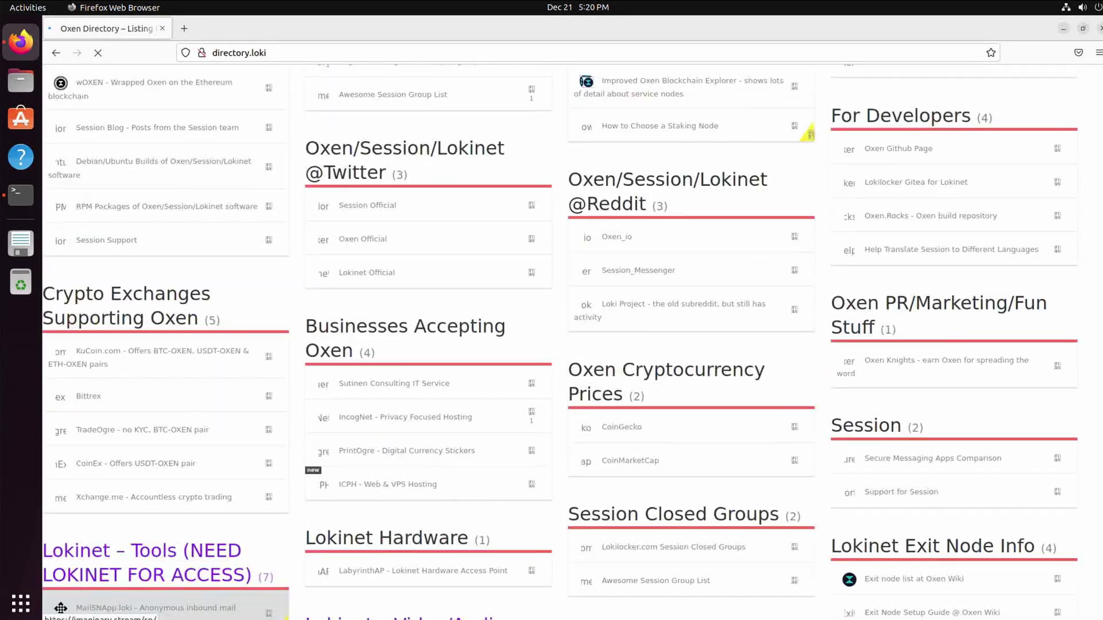
scroll(572, 342, down, 9)
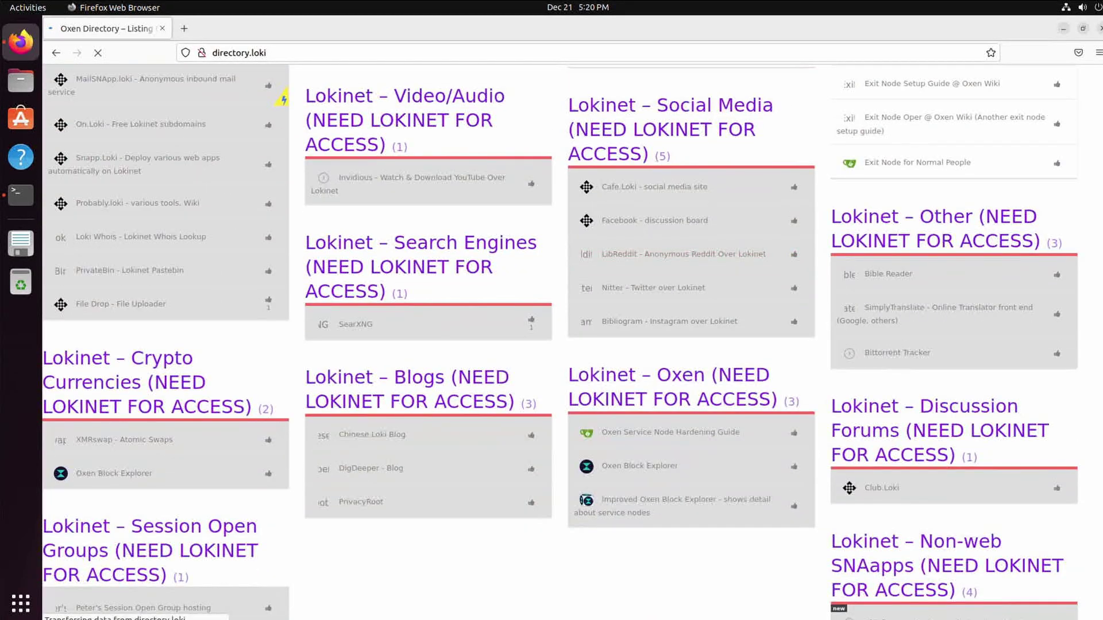
scroll(428, 258, down, 1)
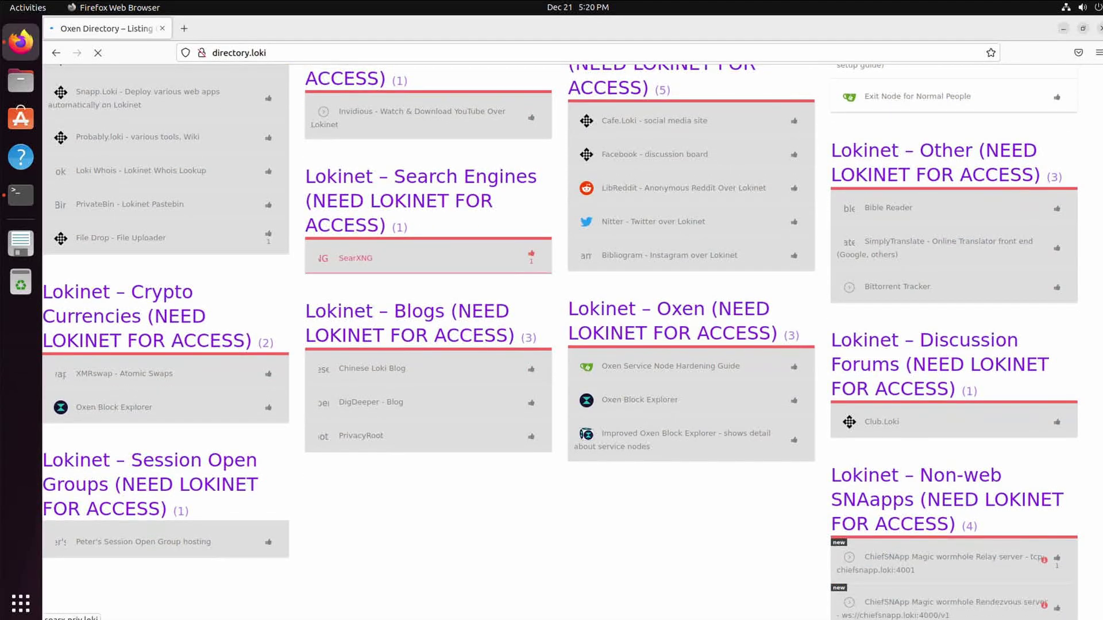
click(355, 258)
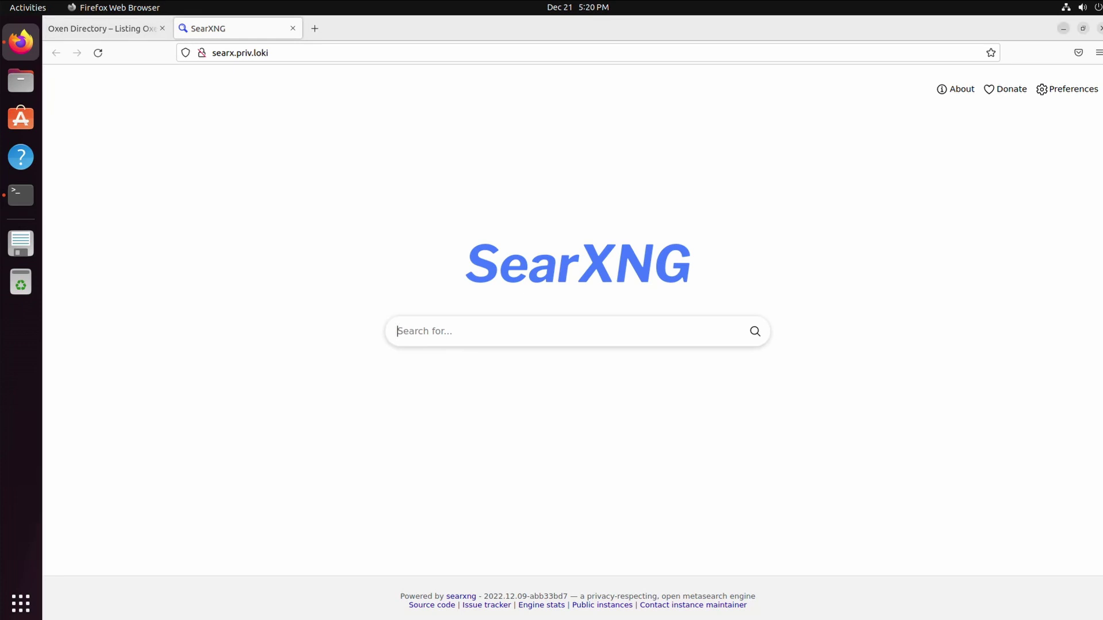
key(super+Down)
key(alt+Tab)
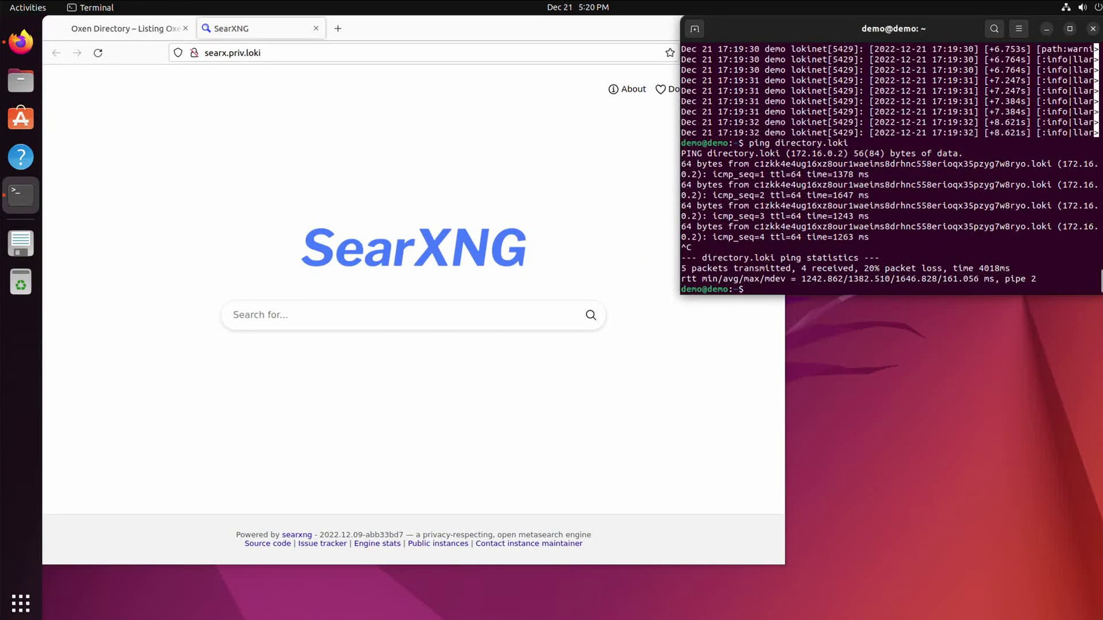
key(super+a)
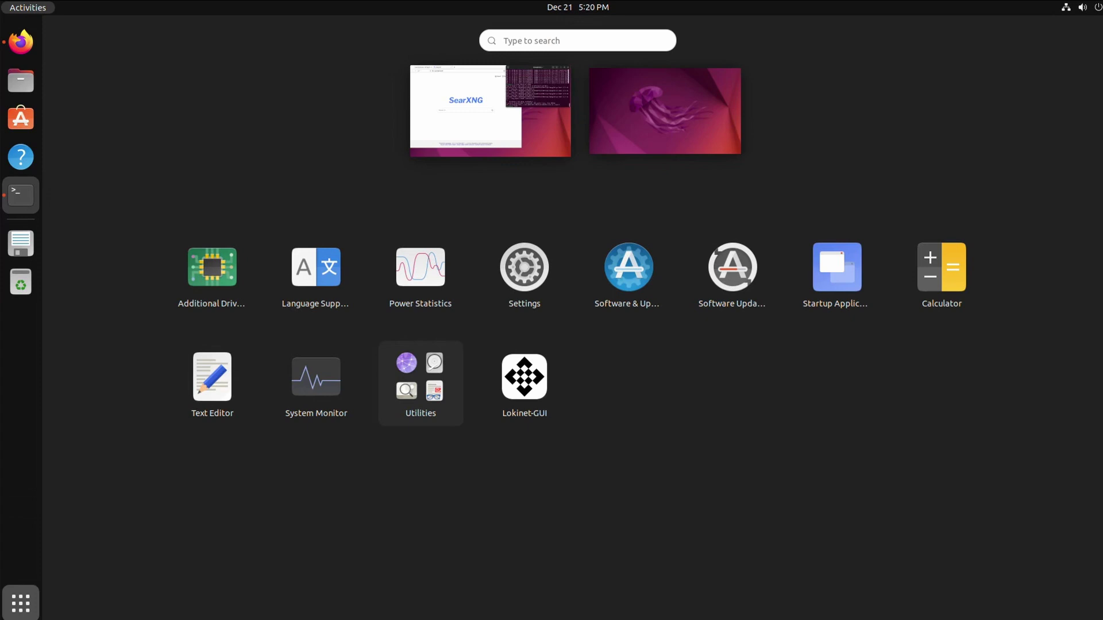
key(Return)
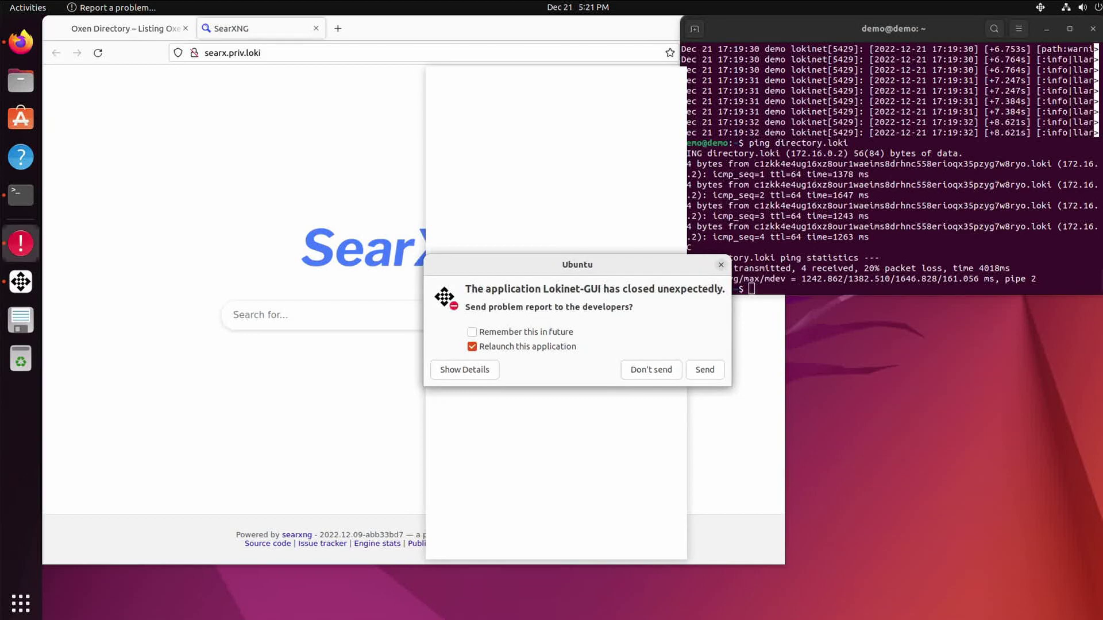
key(Return)
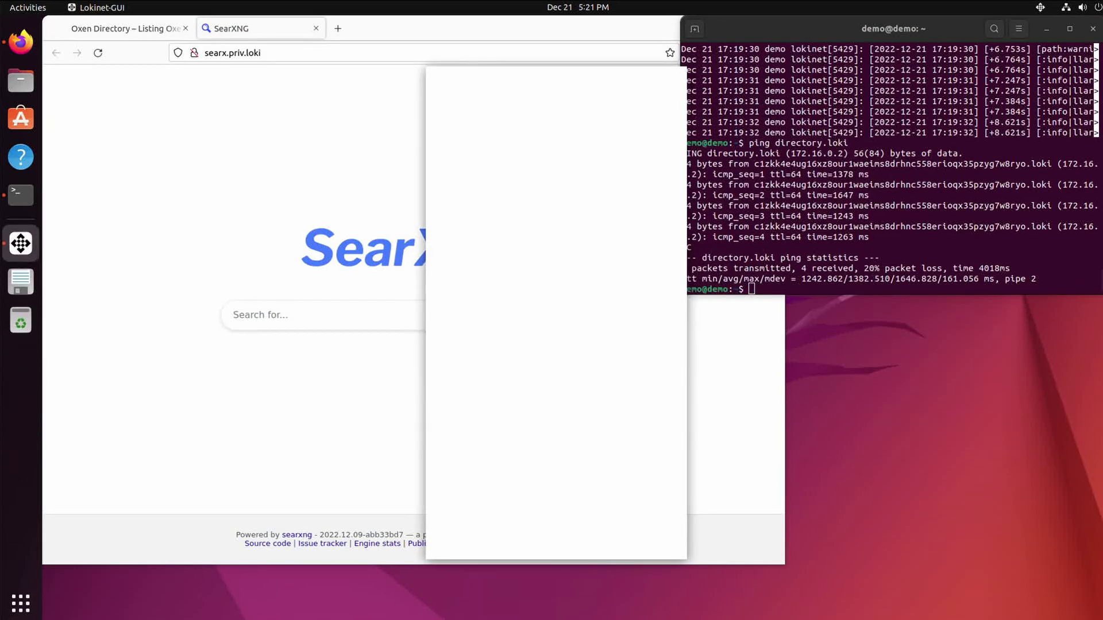
right_click(20, 243)
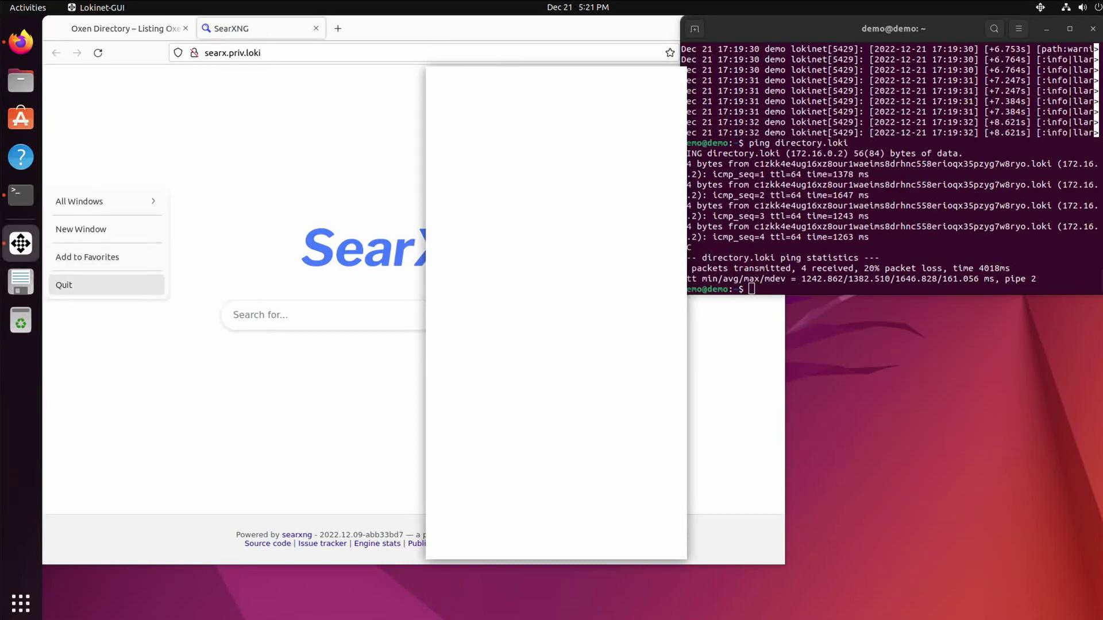
click(64, 285)
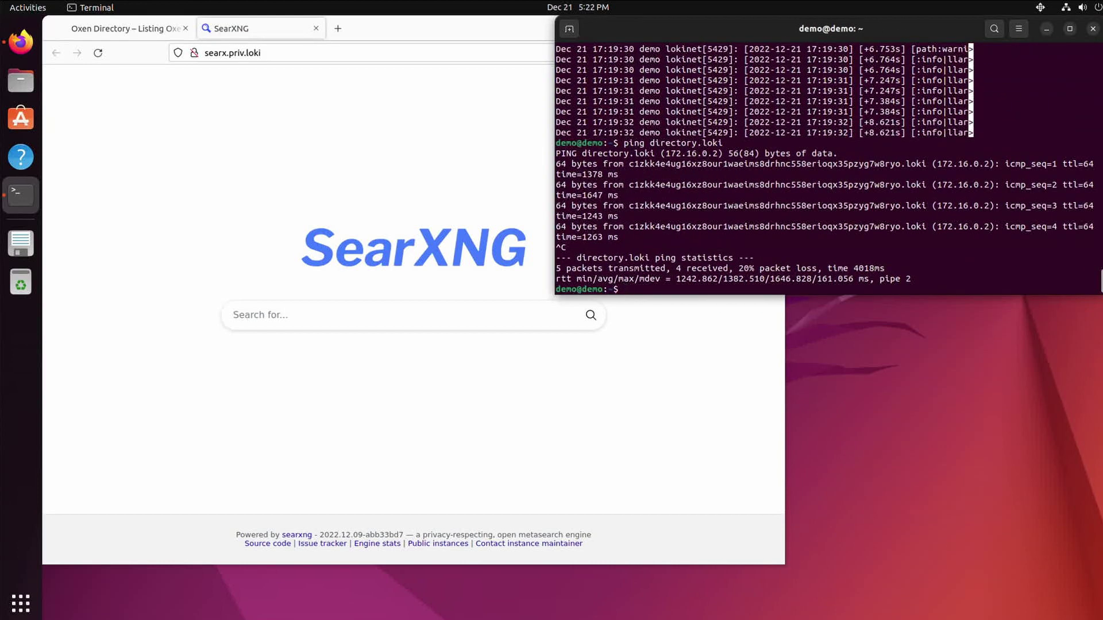
Open /usr/share/applications/lokinet-gui.desktop in sudo vi
text(sudo vi /usr/share/applications/lokinet)
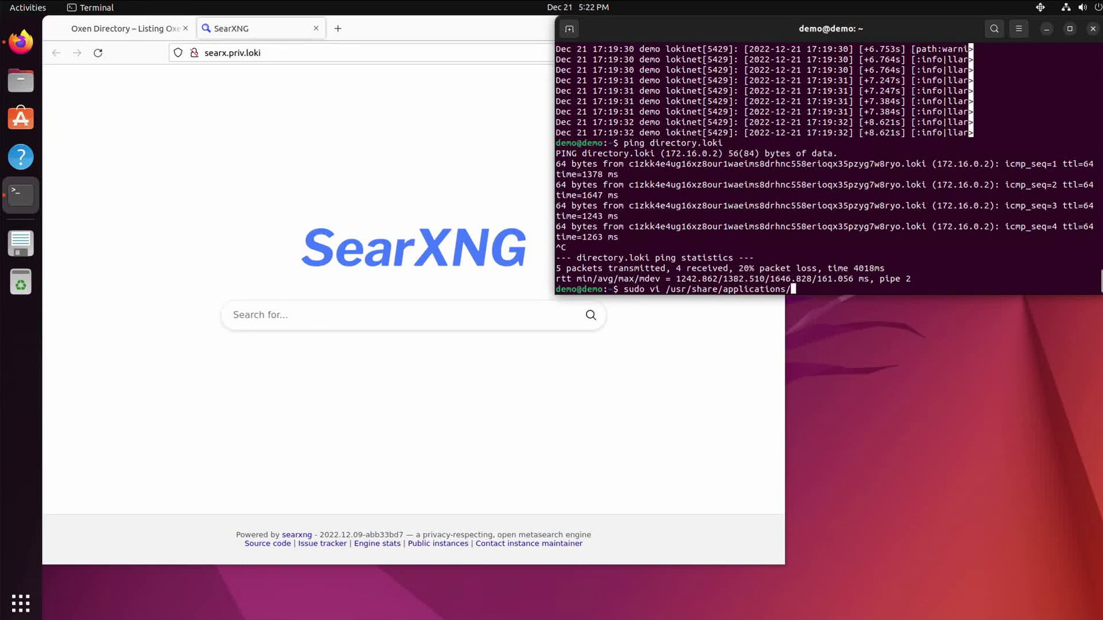
key(Tab)
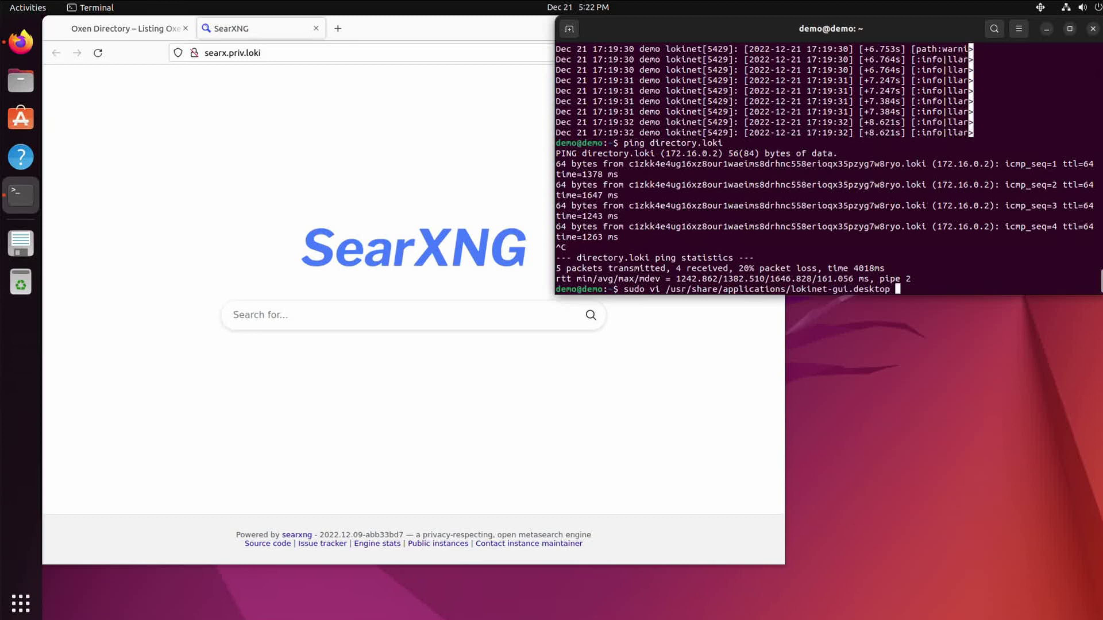
key(Return)
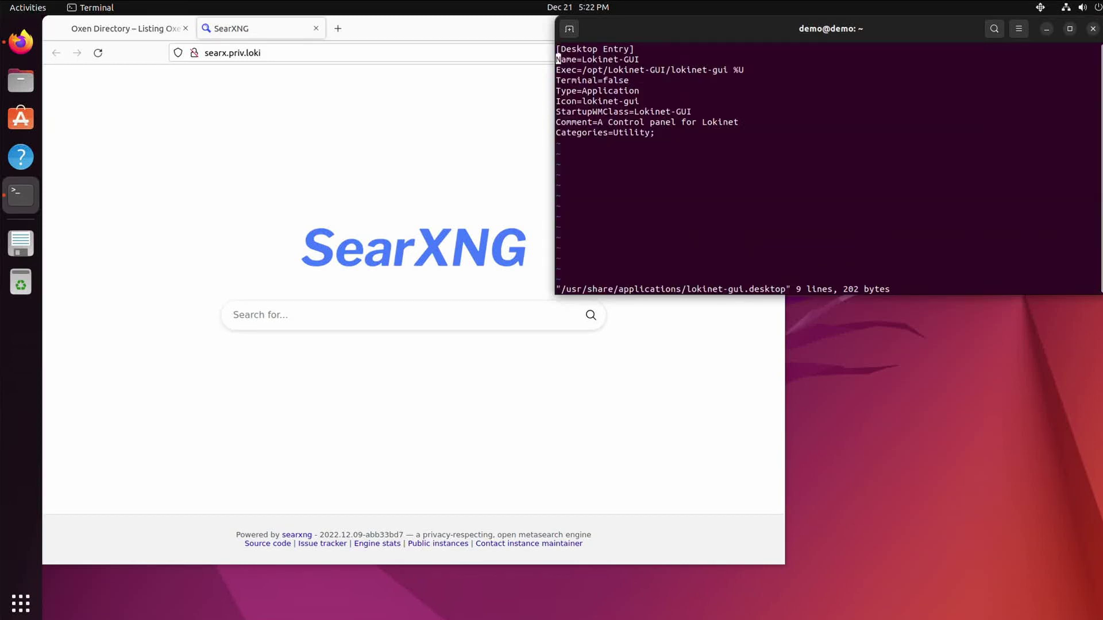
Replace %U on the Exec line with --no-sandbox and save the file with :wq
key(Down)
key(Down)
key(Up)
key(Right)
key(Right)
key(Right)
key(Right)
key(Right)
key(Right)
key(Right)
key(Right)
key(Right)
key(Right)
key(Right)
key(Right)
key(Right)
key(Right)
key(Right)
key(Right)
key(Right)
key(Right)
key(Right)
key(Right)
key(Right)
key(Right)
key(Right)
key(Delete)
key(Delete)
text(--no-sandbox)
key(Escape)
text(:wq)
key(Return)
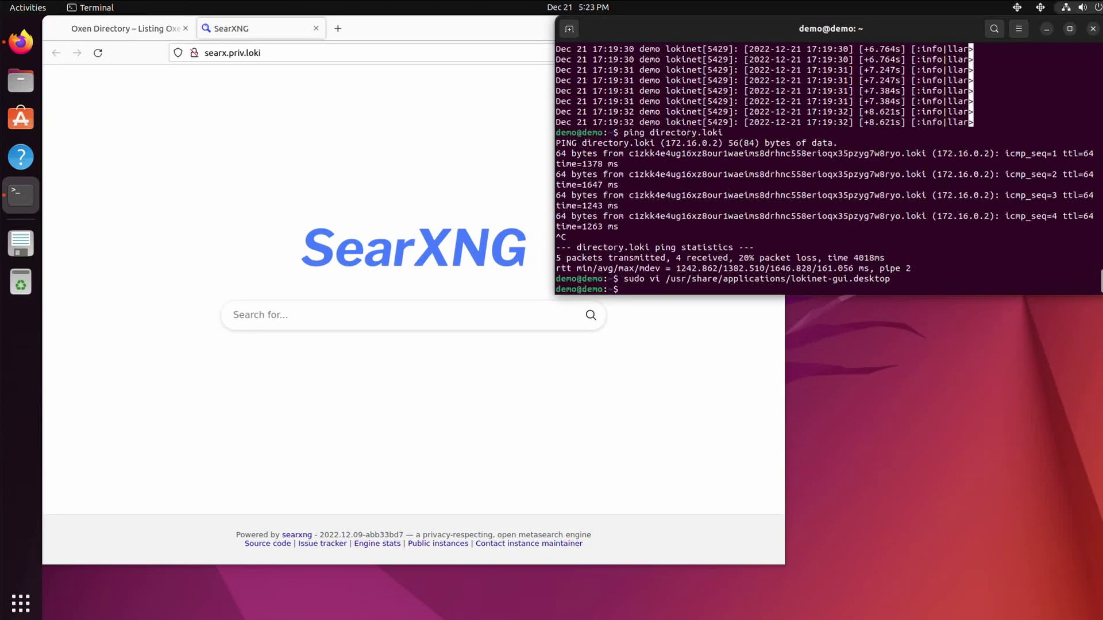
click(1074, 7)
Log out of the GNOME session, log back in, and launch Lokinet-GUI from Show Applications
click(987, 170)
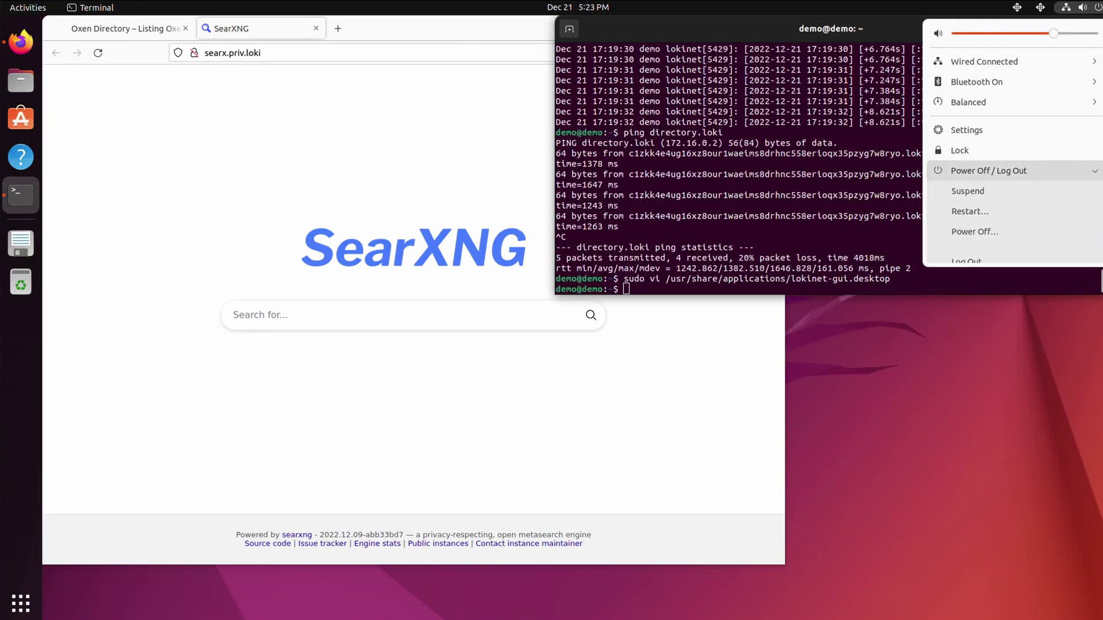
click(966, 261)
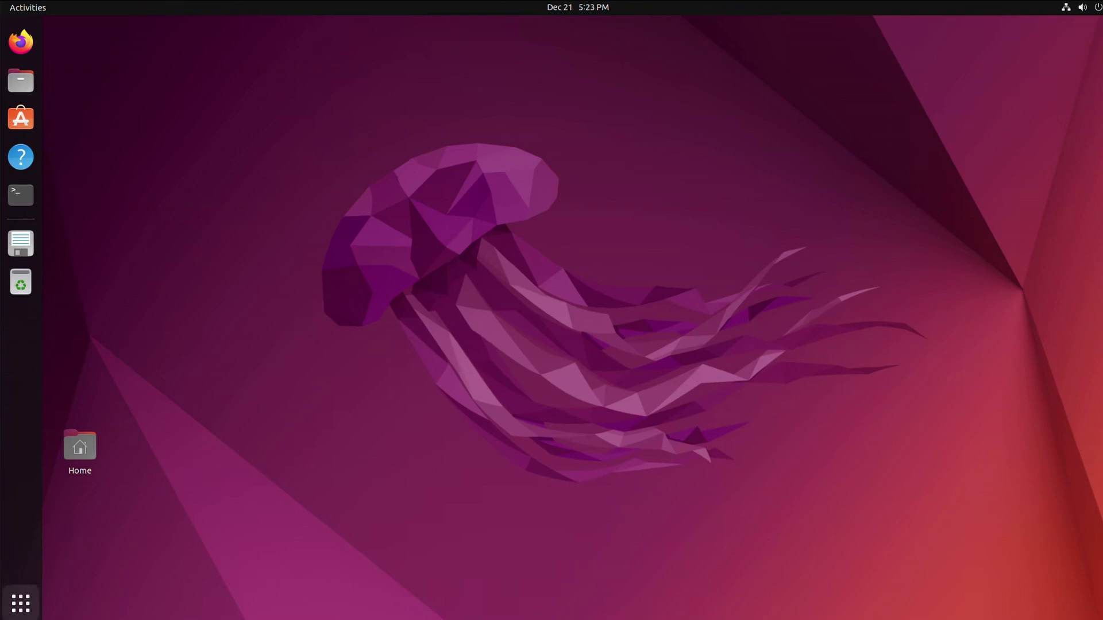
click(21, 602)
click(836, 267)
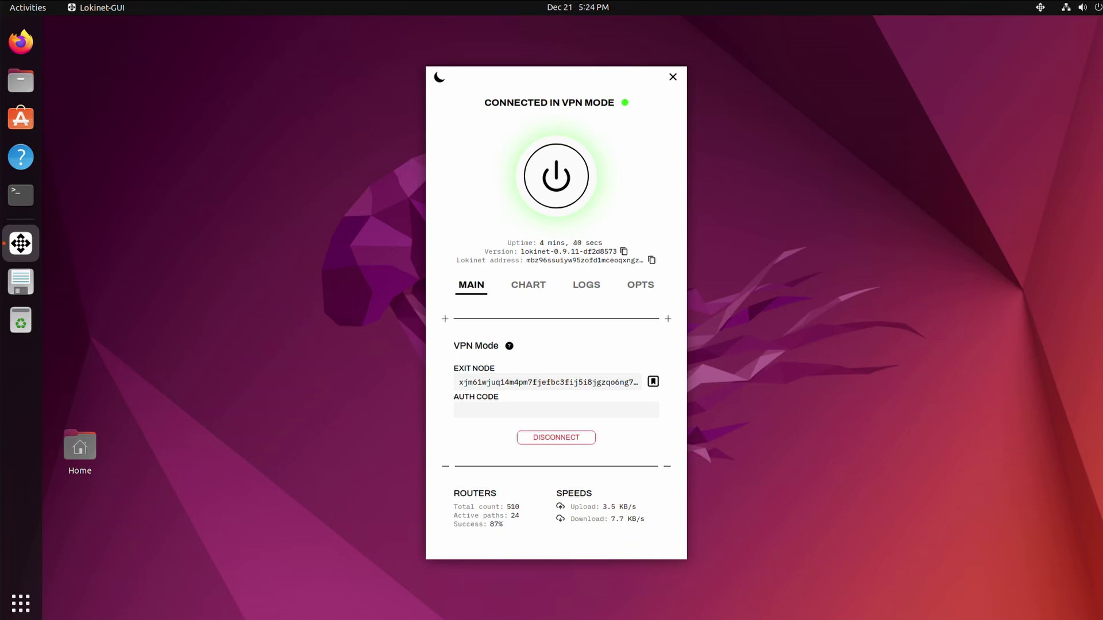
View the Lokinet-GUI LOGS and CHART tabs, return to MAIN, and open a new Terminal
click(586, 285)
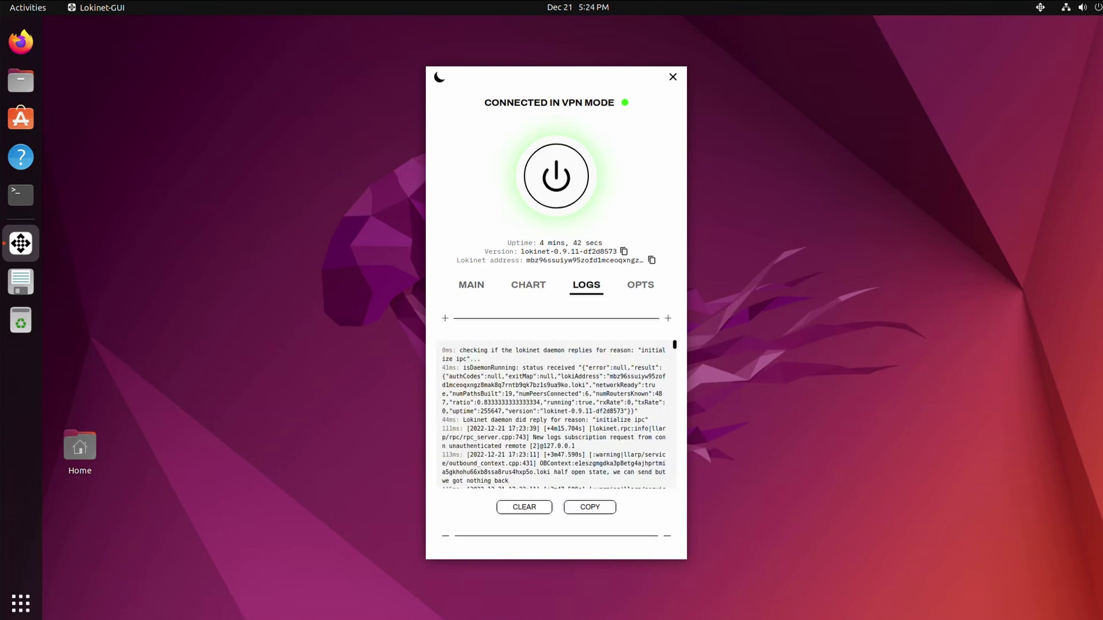
click(528, 284)
click(586, 285)
click(471, 285)
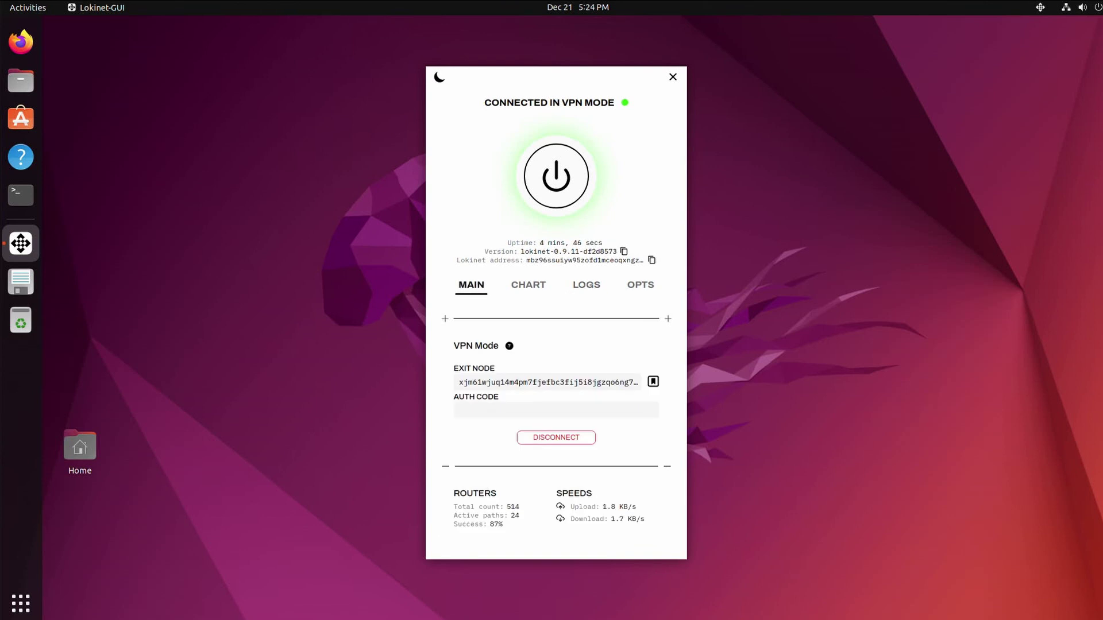
click(21, 195)
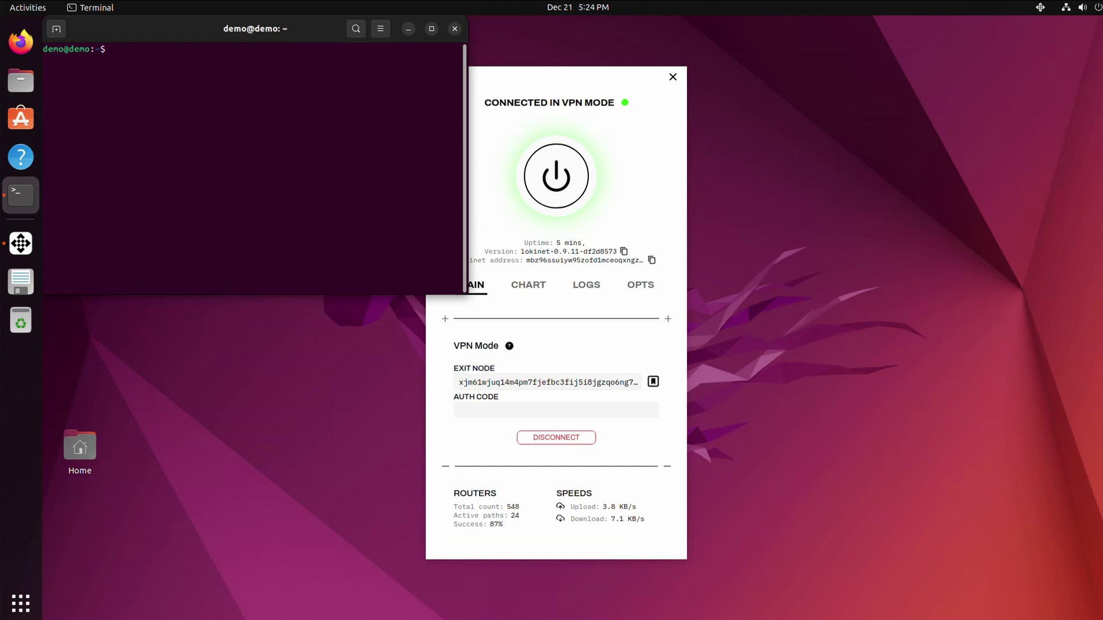
Ping privacyproshop.com, search 'what is my ip address' in Firefox, then close Firefox
text(ping privacyproshop.com)
key(Return)
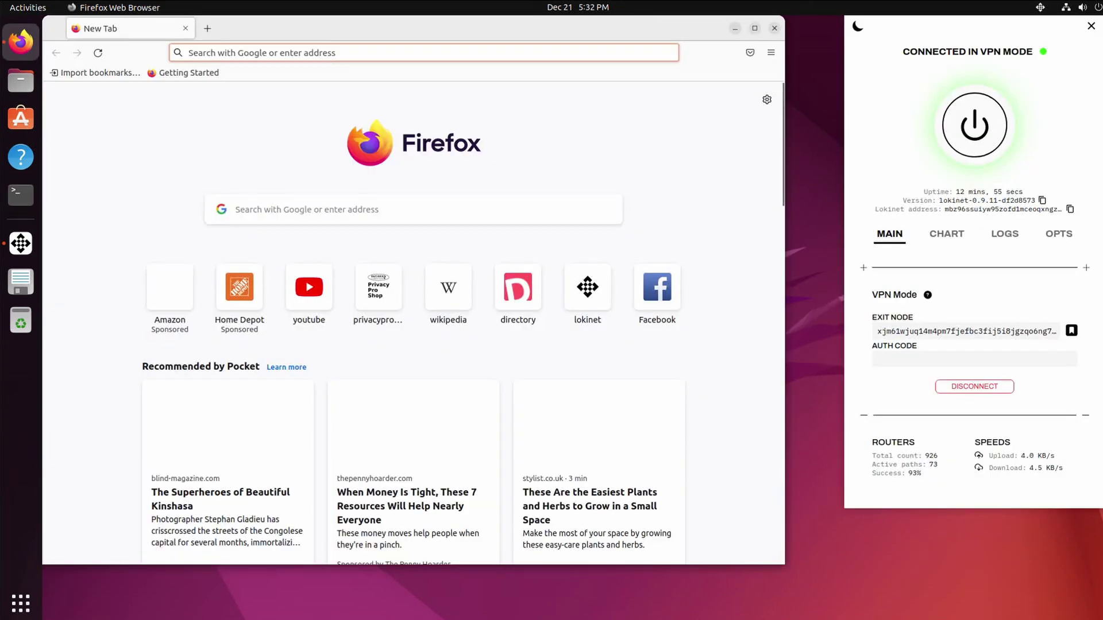
key(ctrl+l)
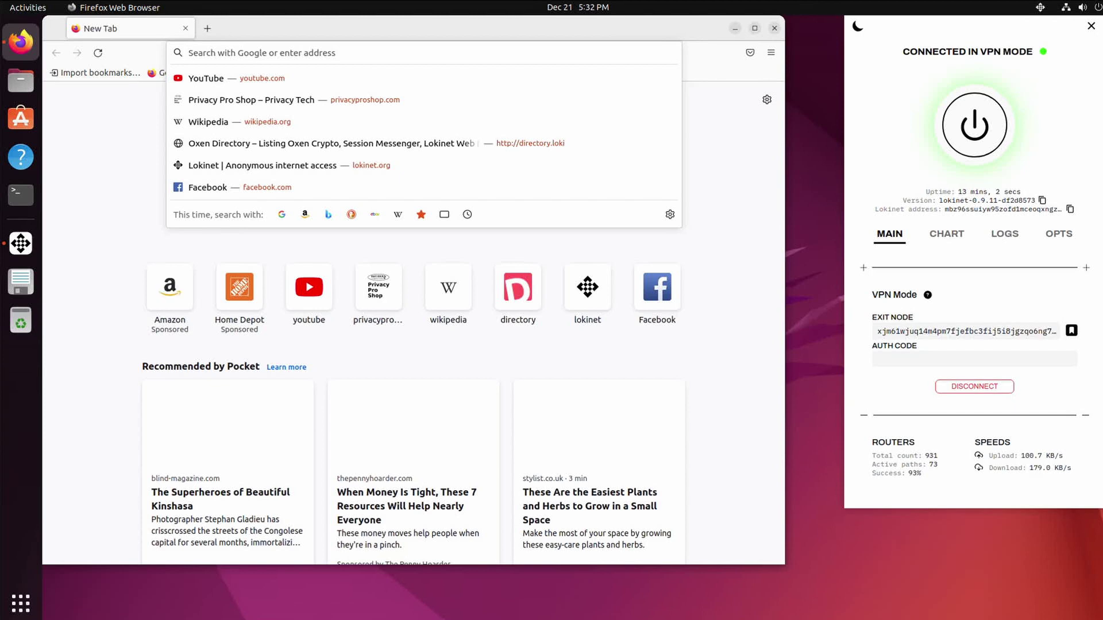
text(what is my ip address)
key(Return)
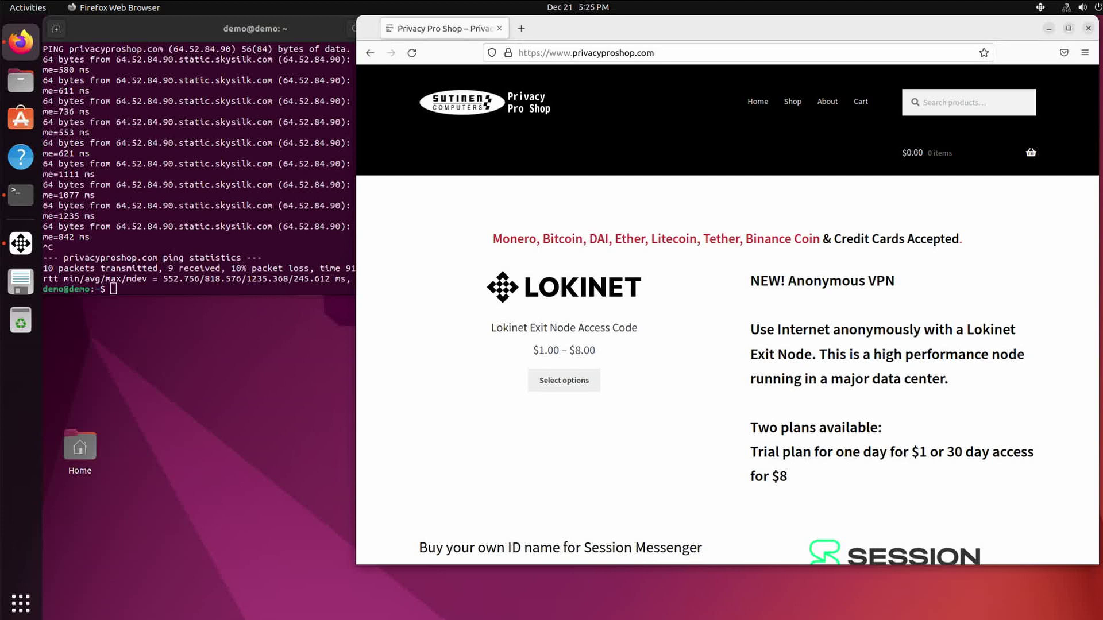
click(1088, 28)
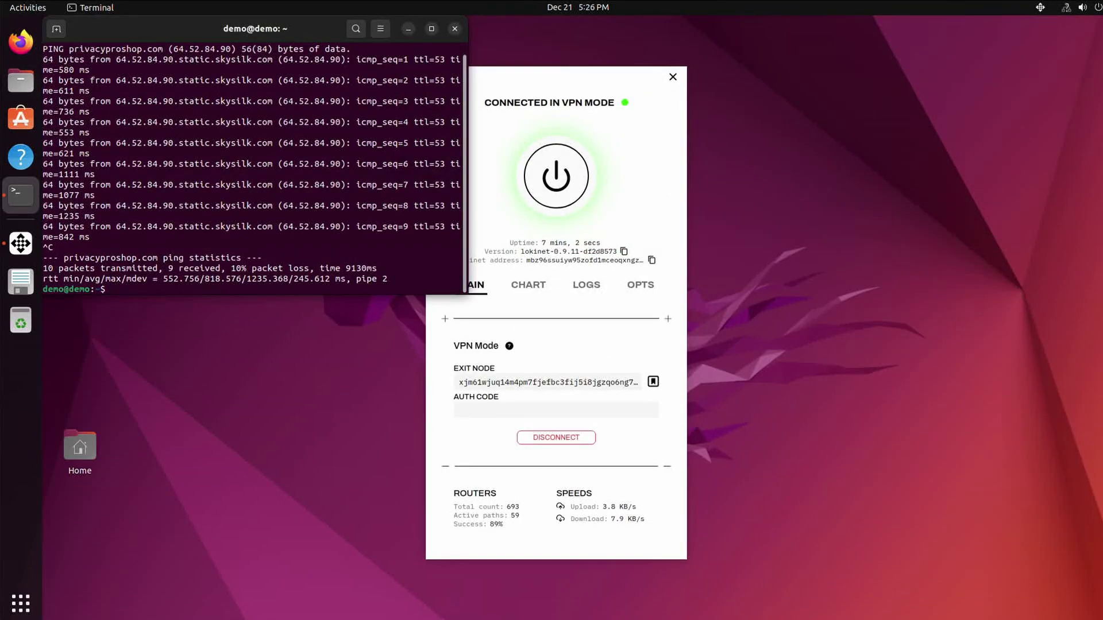
Add the line 'nameserver 127.3.2.1' to the resolvconf head file in vi and save it
text(sudo vi /etc/resolvconf/resolv.conf.d/head)
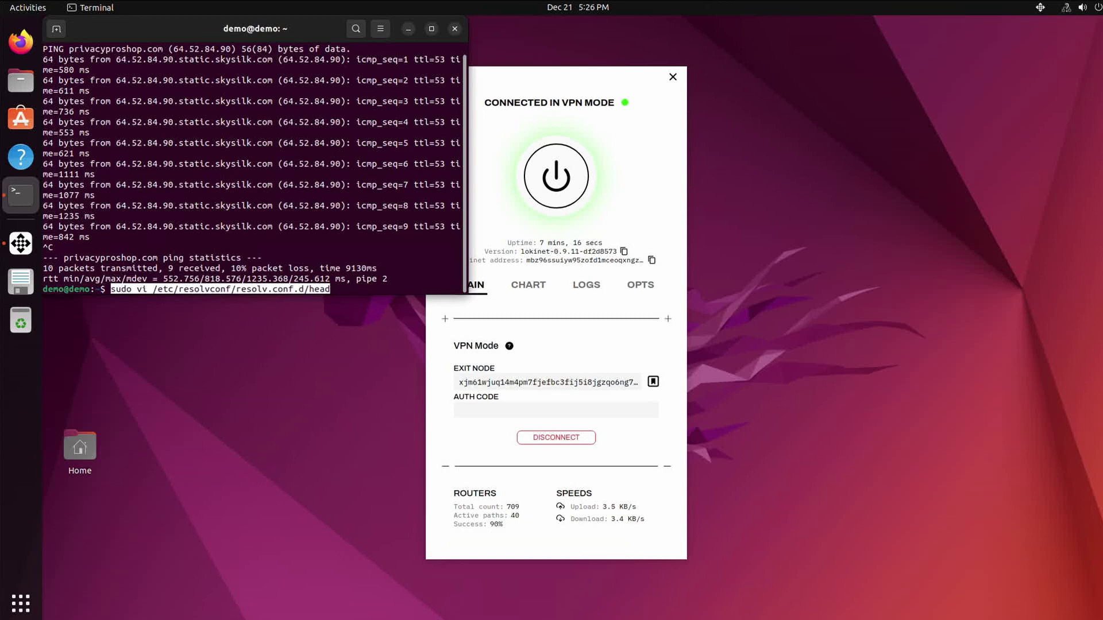
key(Return)
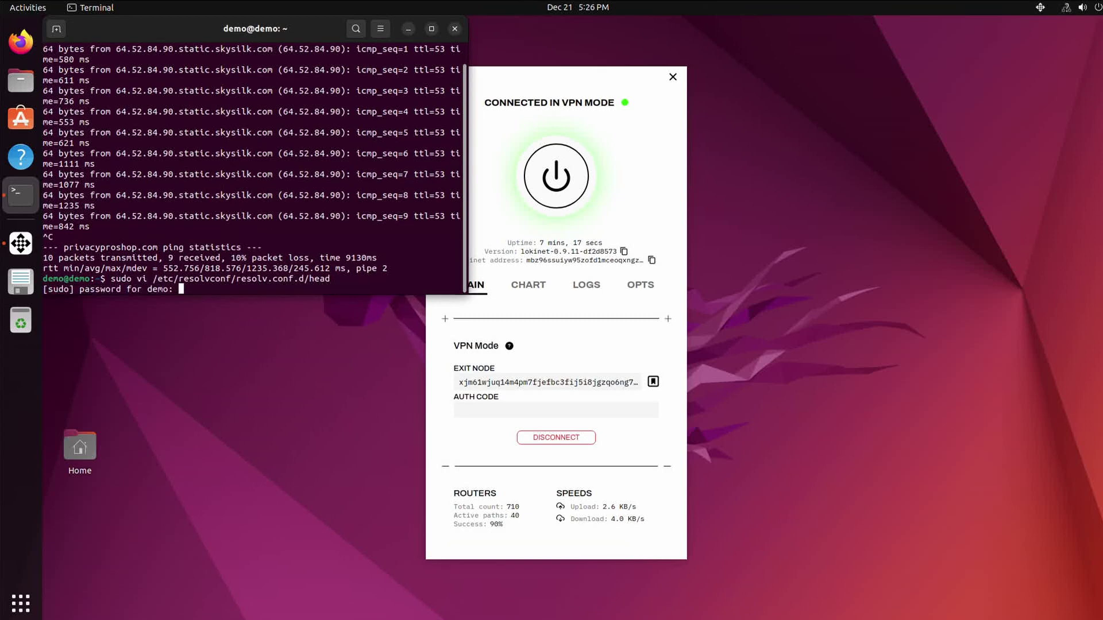
key(Return)
key(Down)
key(Down)
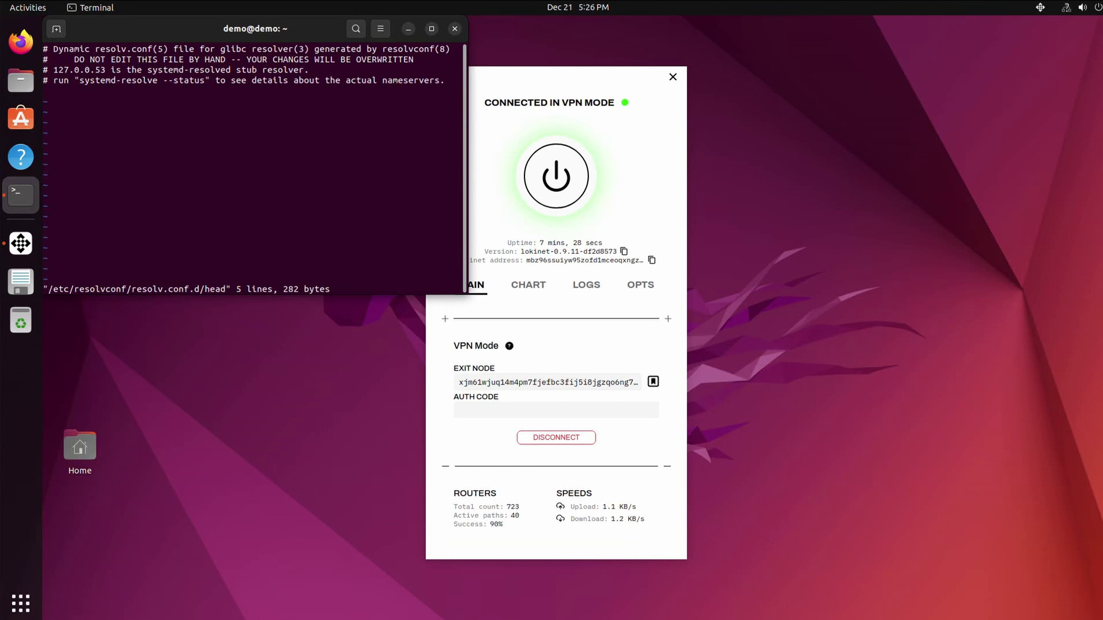
text(nameserver)
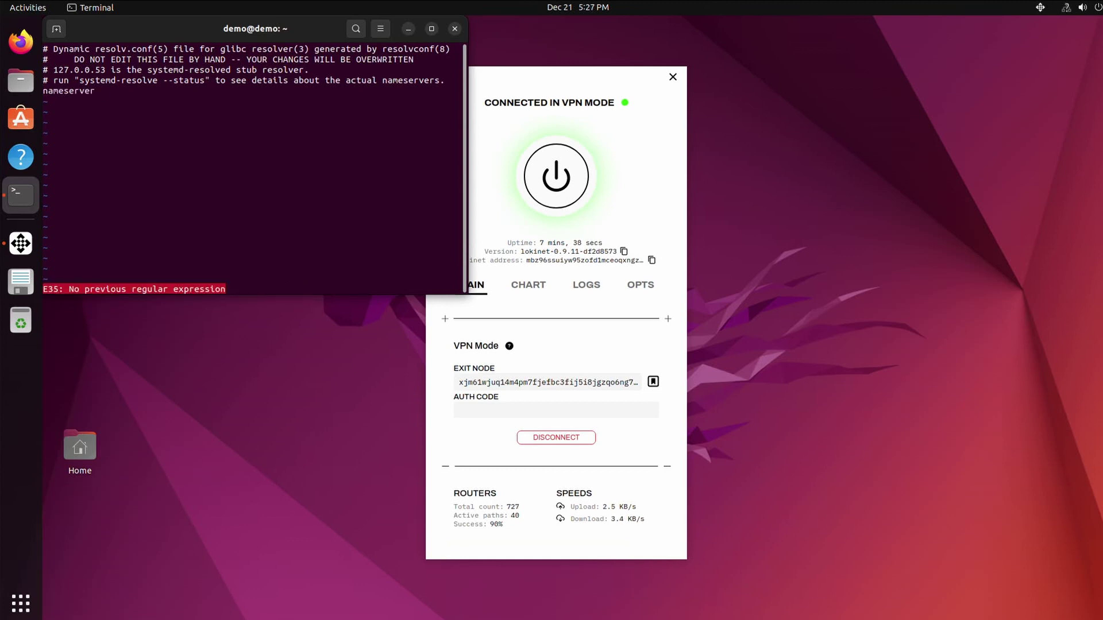
text( 127.3.2.1)
key(Escape)
text(:wq)
key(Return)
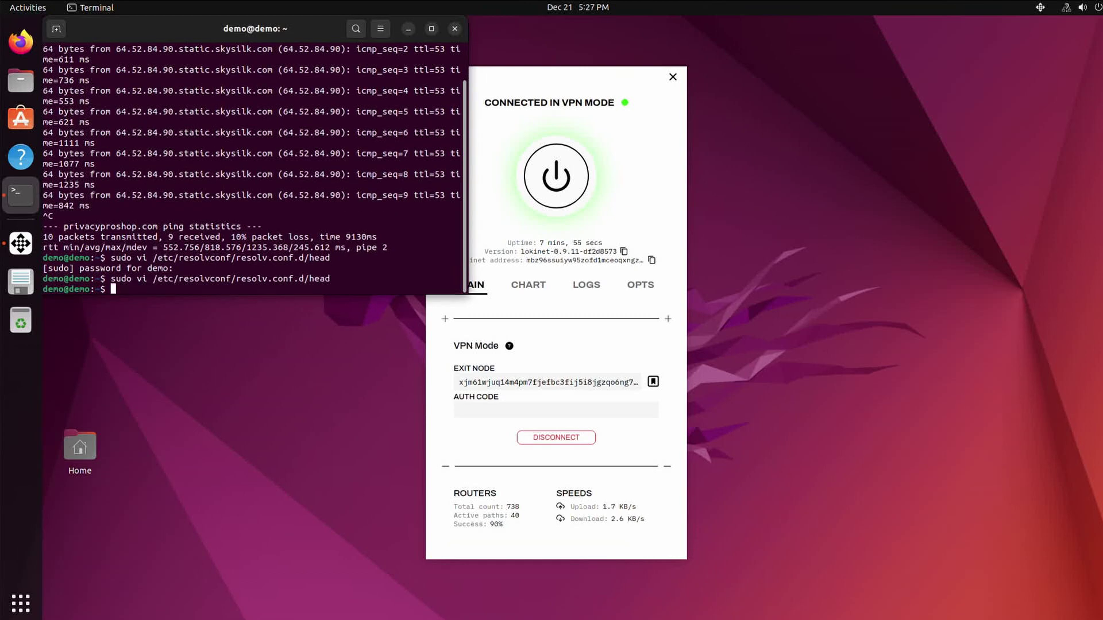
Regenerate resolv.conf with sudo resolvconf -u, check its contents, and ping yahoo.com successfully
text(sudo resolvconf -)
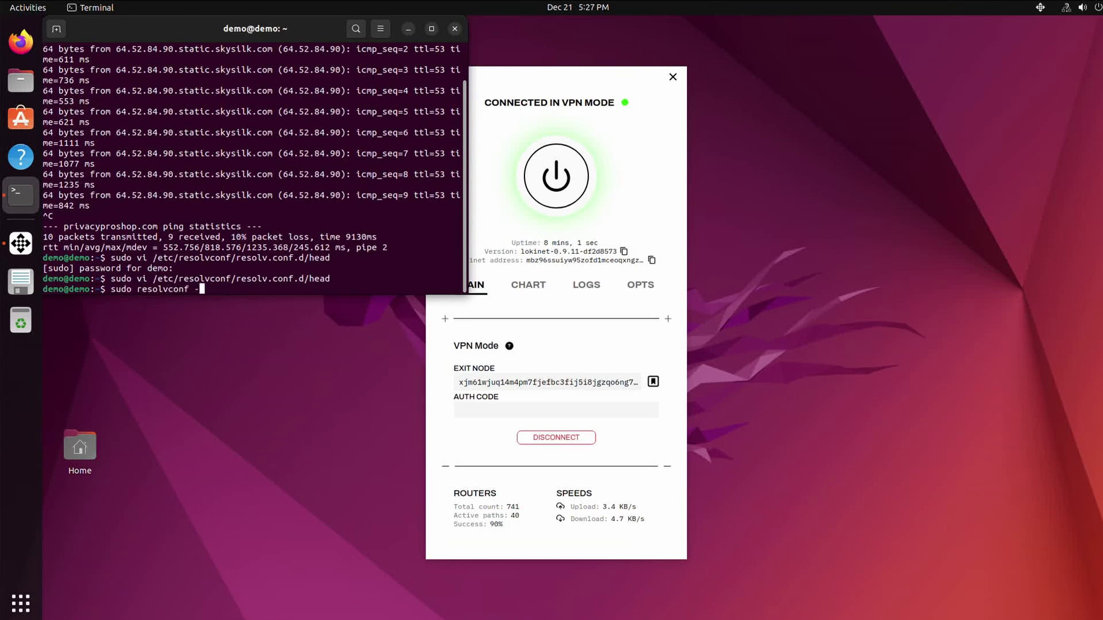
text(u)
key(Return)
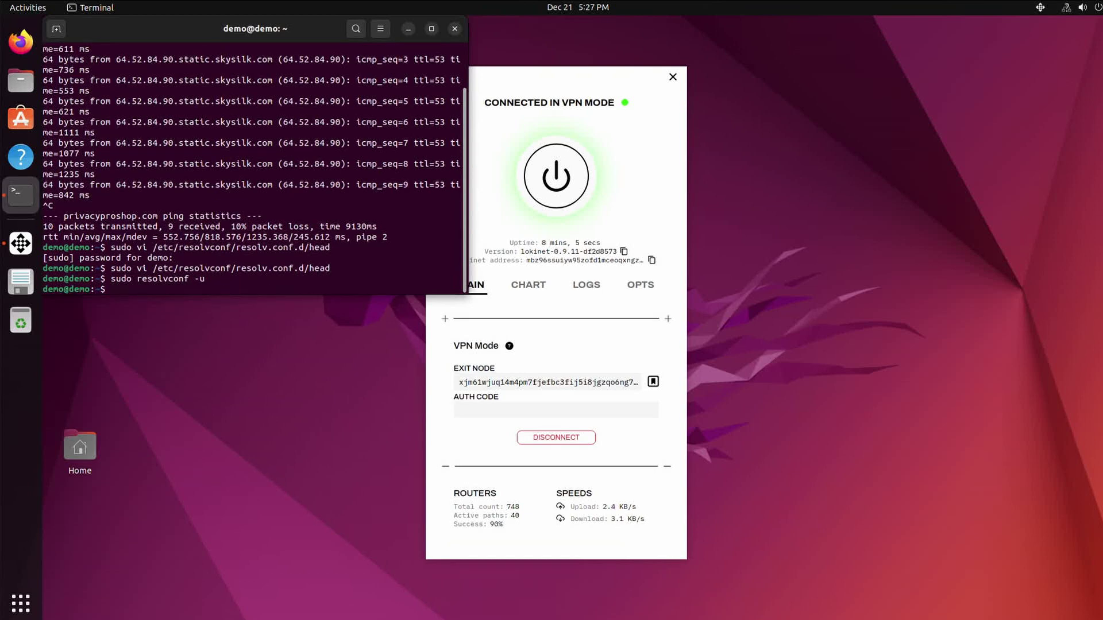
text(cat /etc/resol)
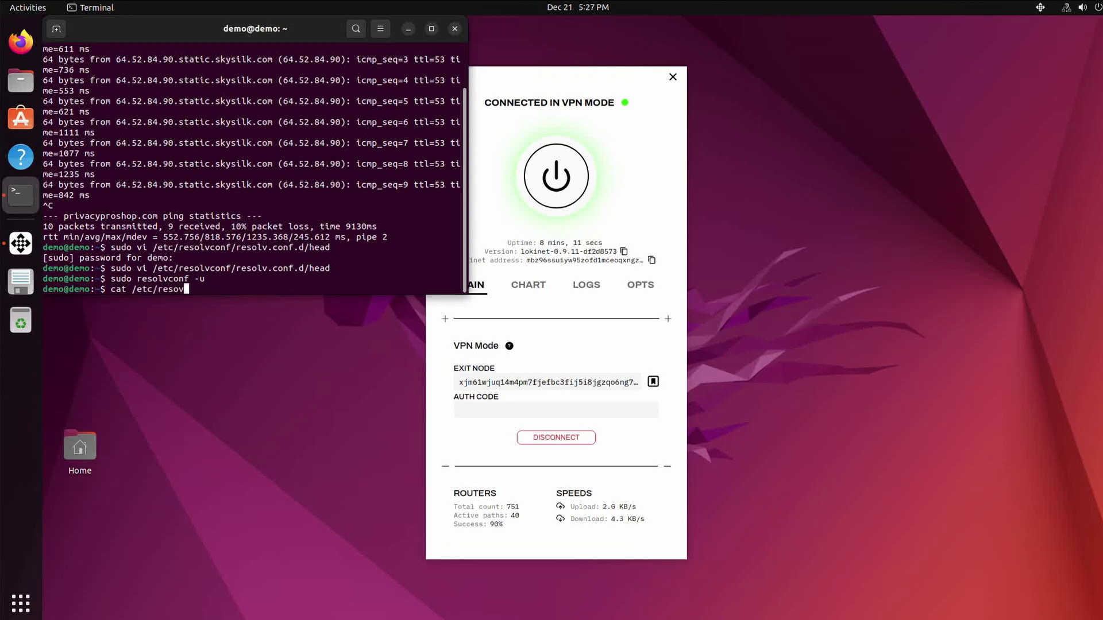
text(v.conf)
key(Return)
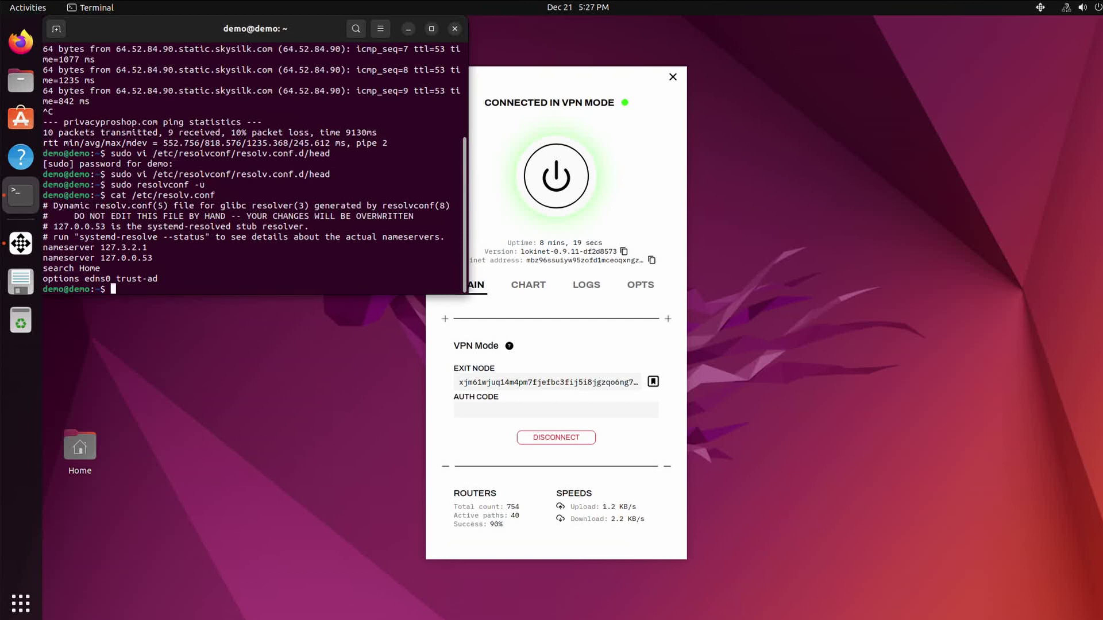
text(ping yahoo.com)
key(Return)
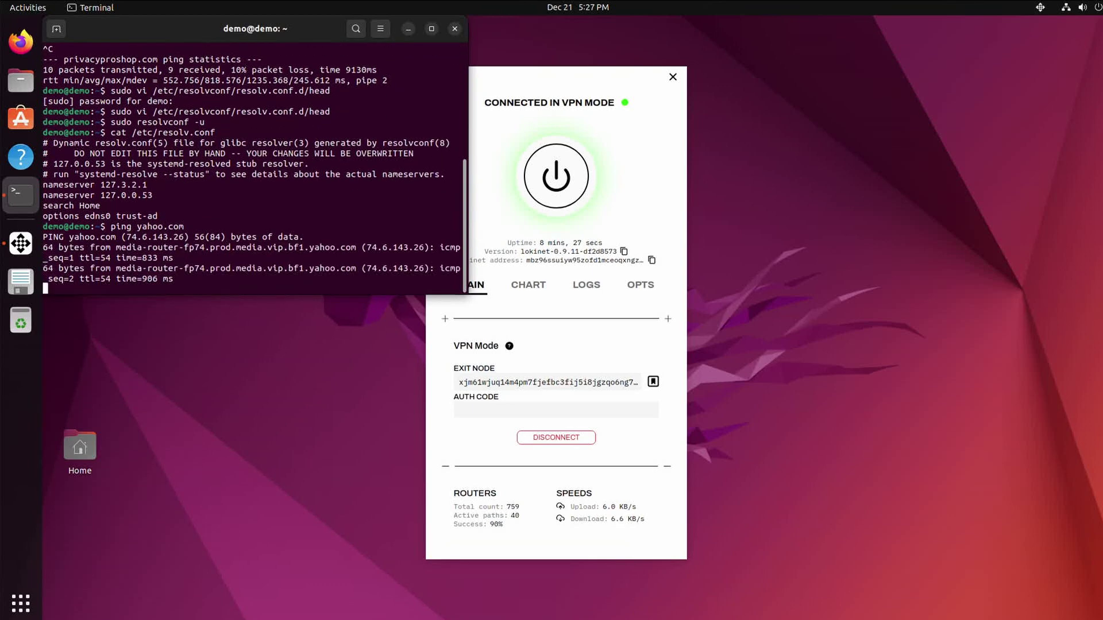
key(ctrl+c)
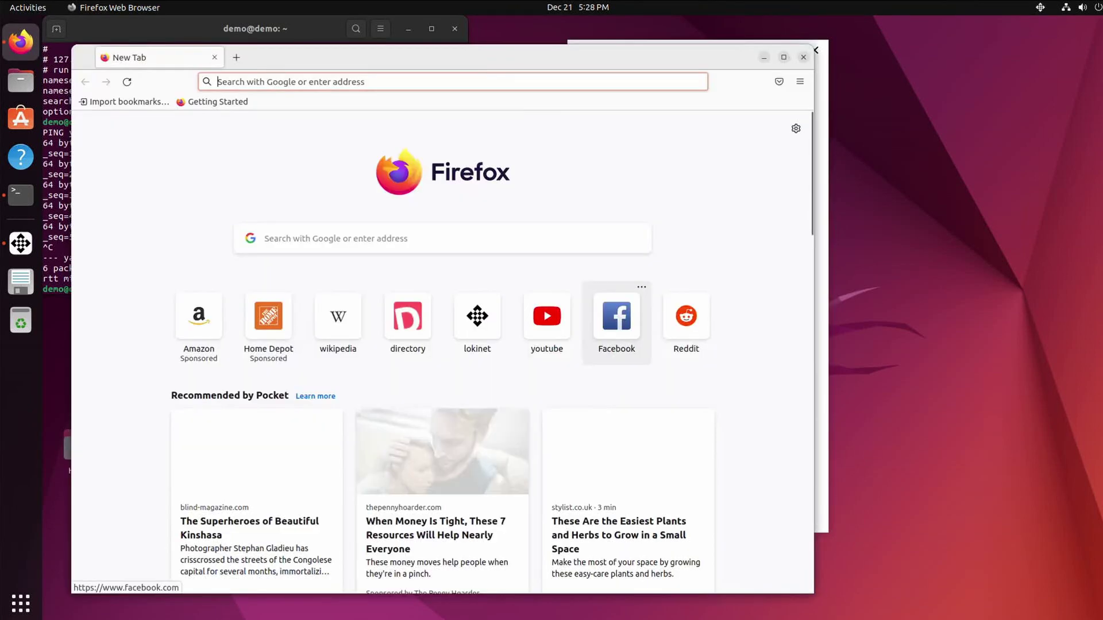
Buy a 1 Day Lokinet exit node access code on privacyproshop.com
text(pri)
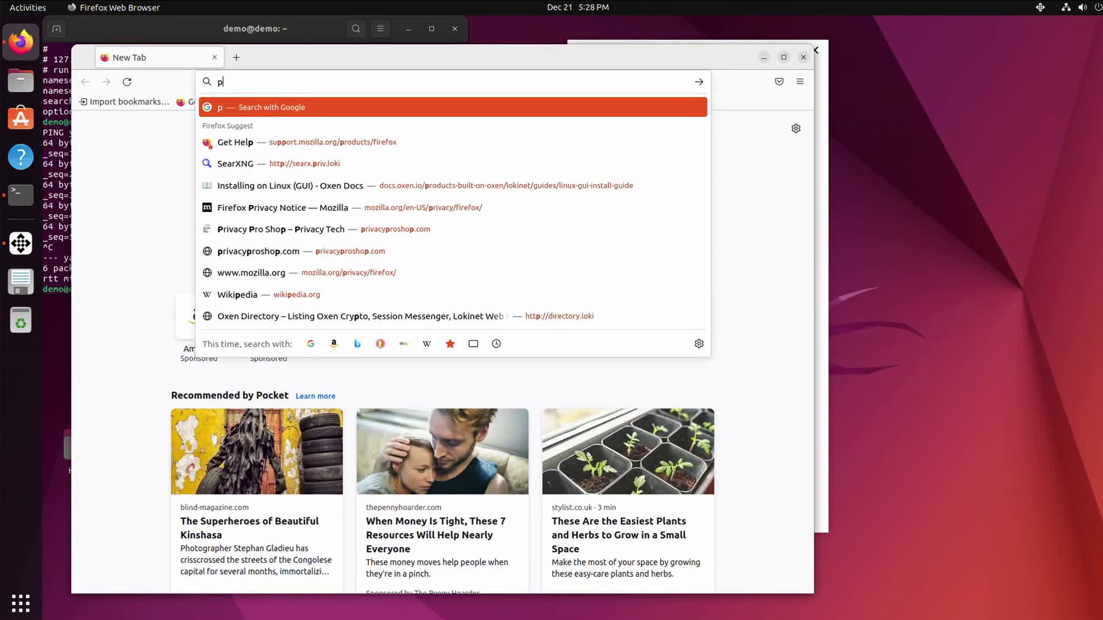
key(Return)
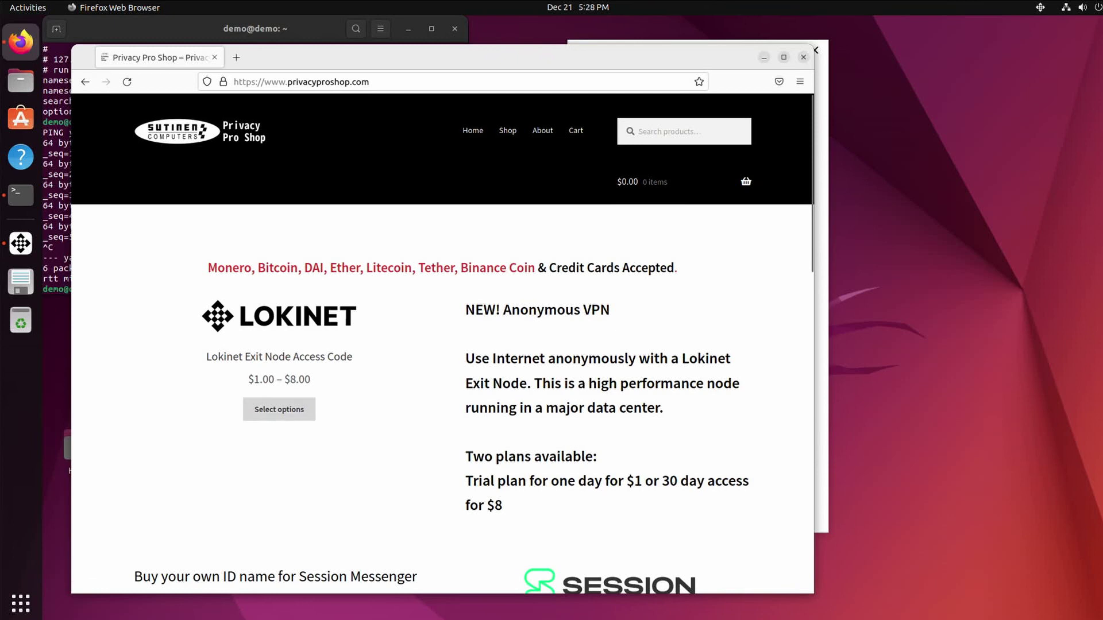
click(279, 408)
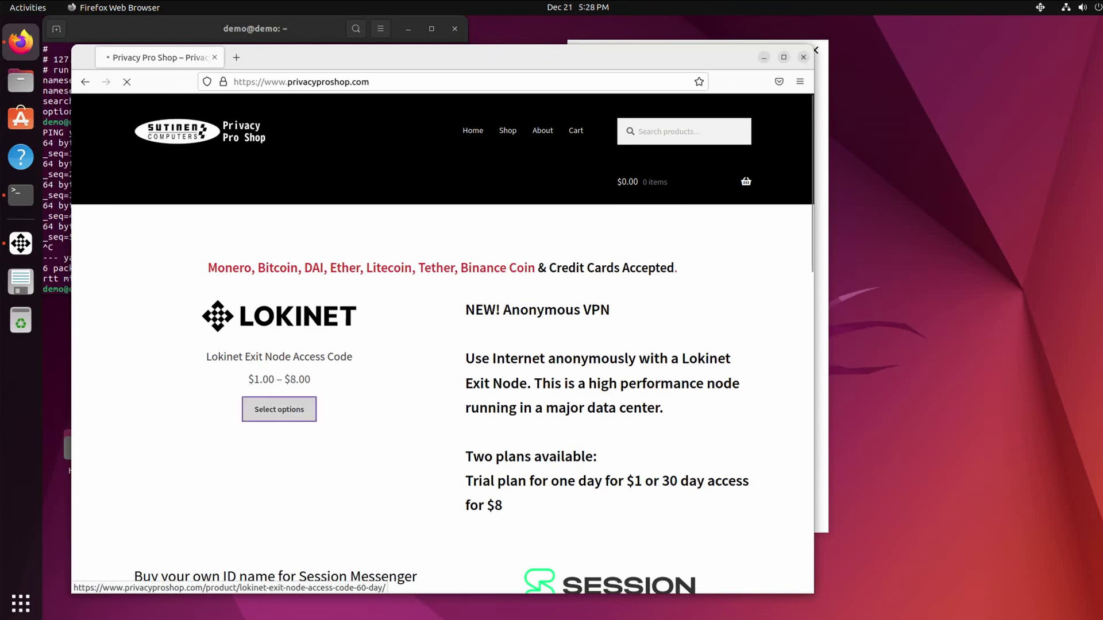
click(391, 407)
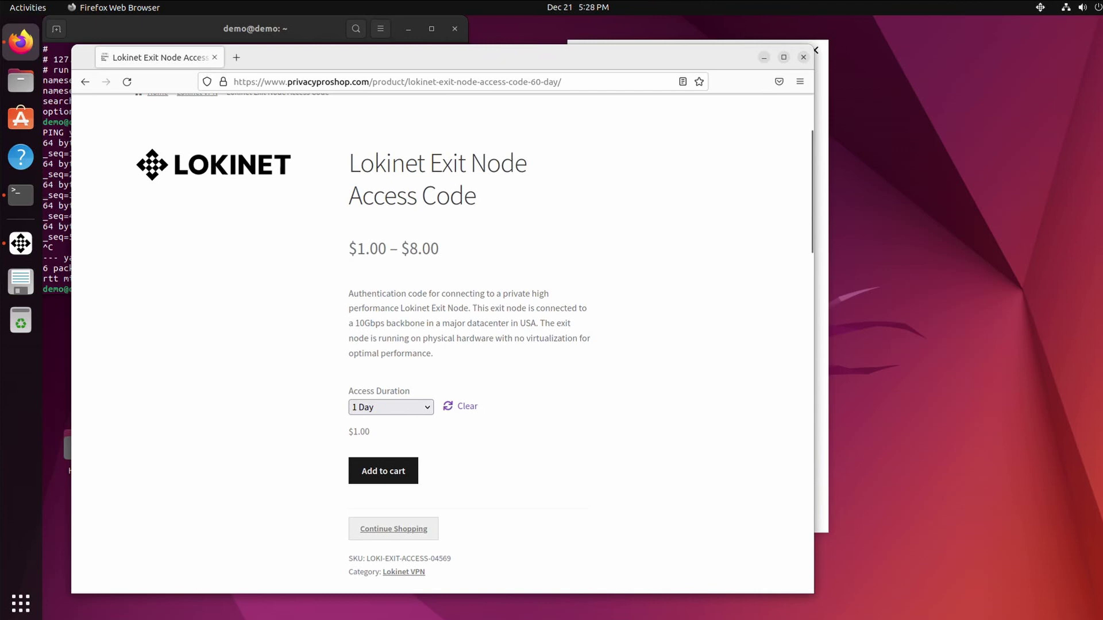
click(383, 470)
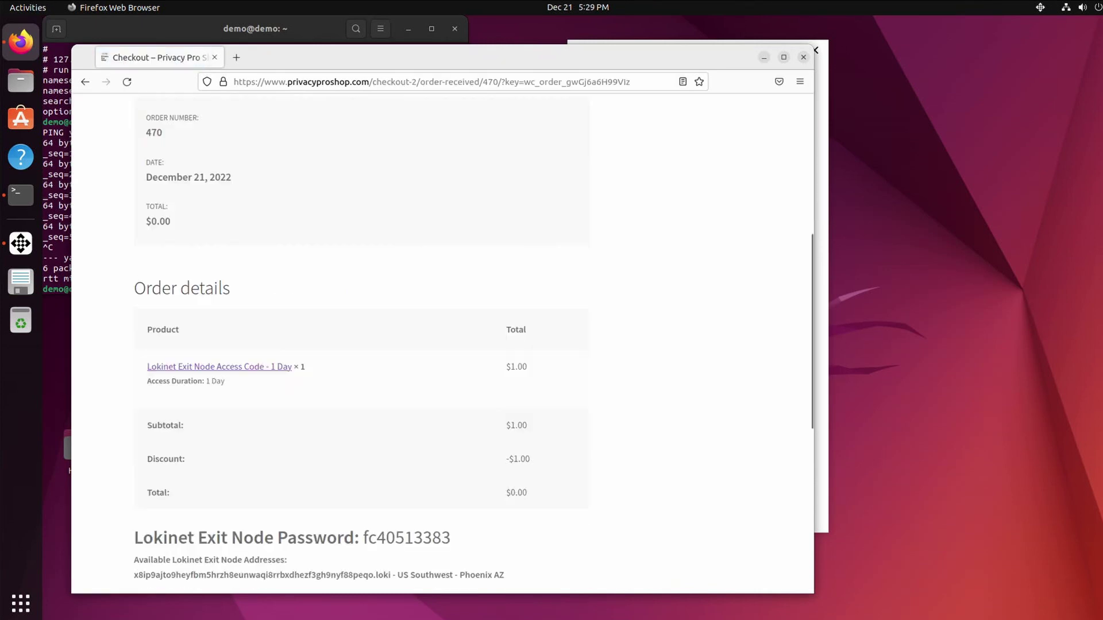
scroll(473, 339, up, 3)
scroll(442, 345, down, 7)
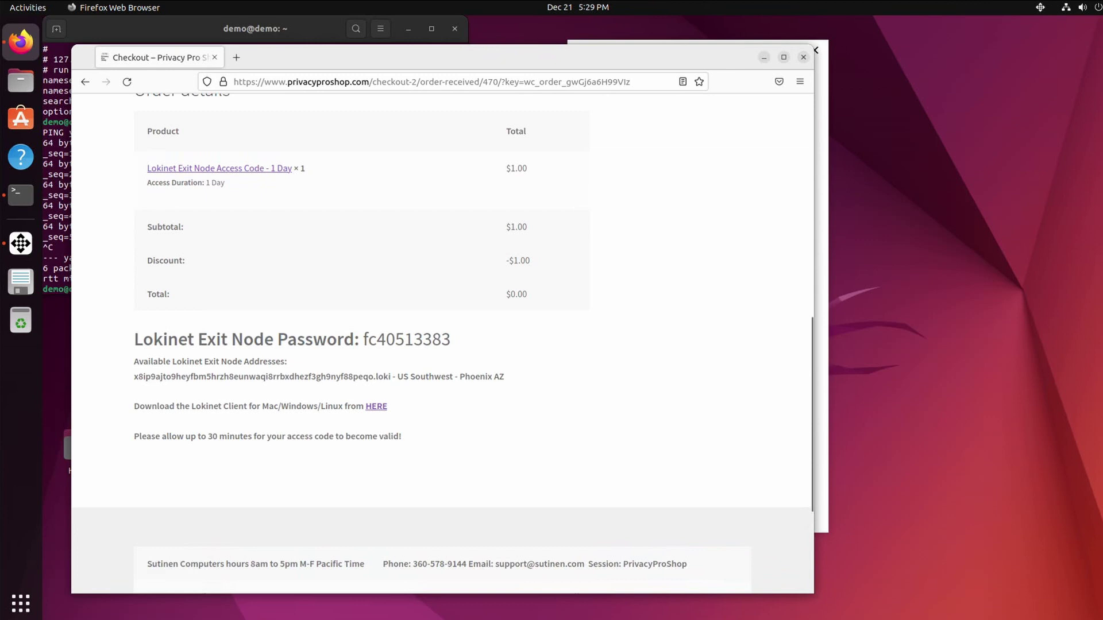
Copy the .loki exit node address from the order confirmation page
drag(134, 377, 393, 377)
right_click(368, 378)
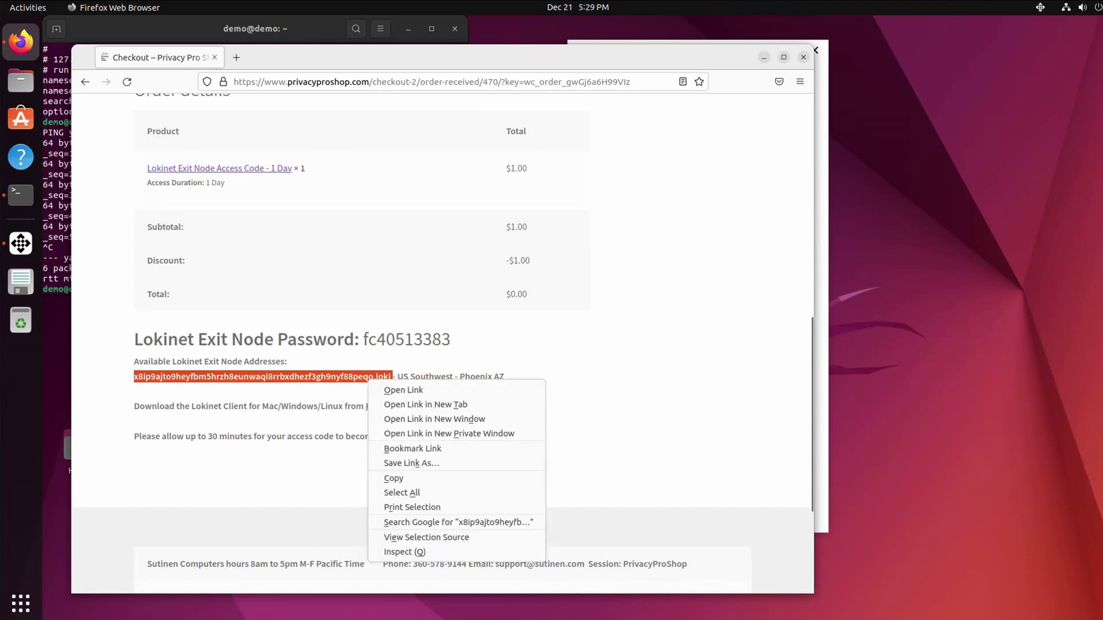
click(394, 478)
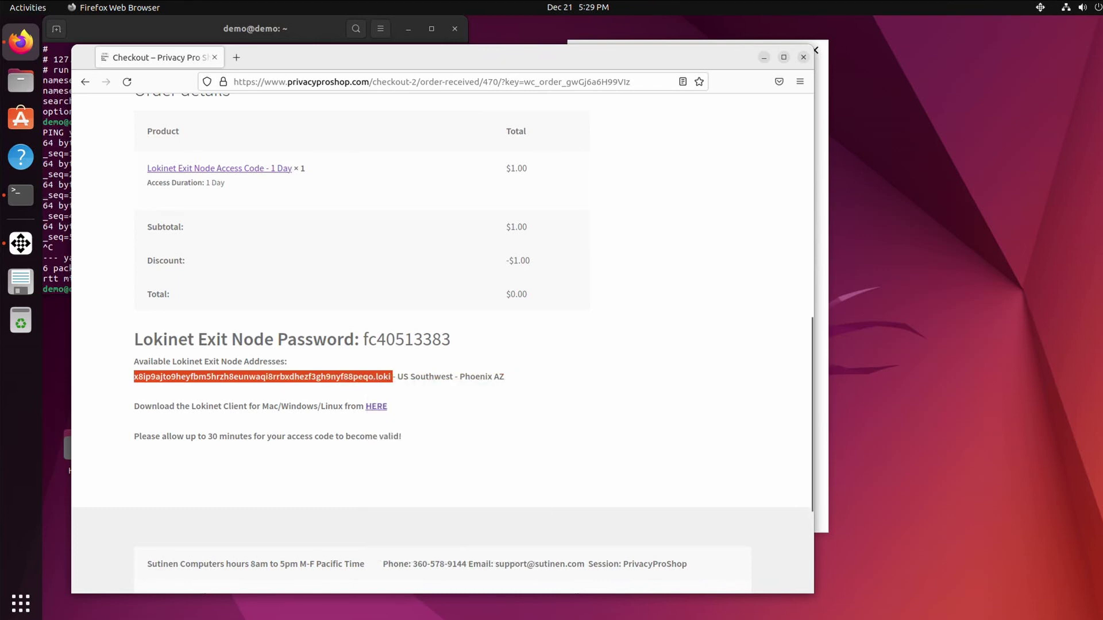
click(21, 243)
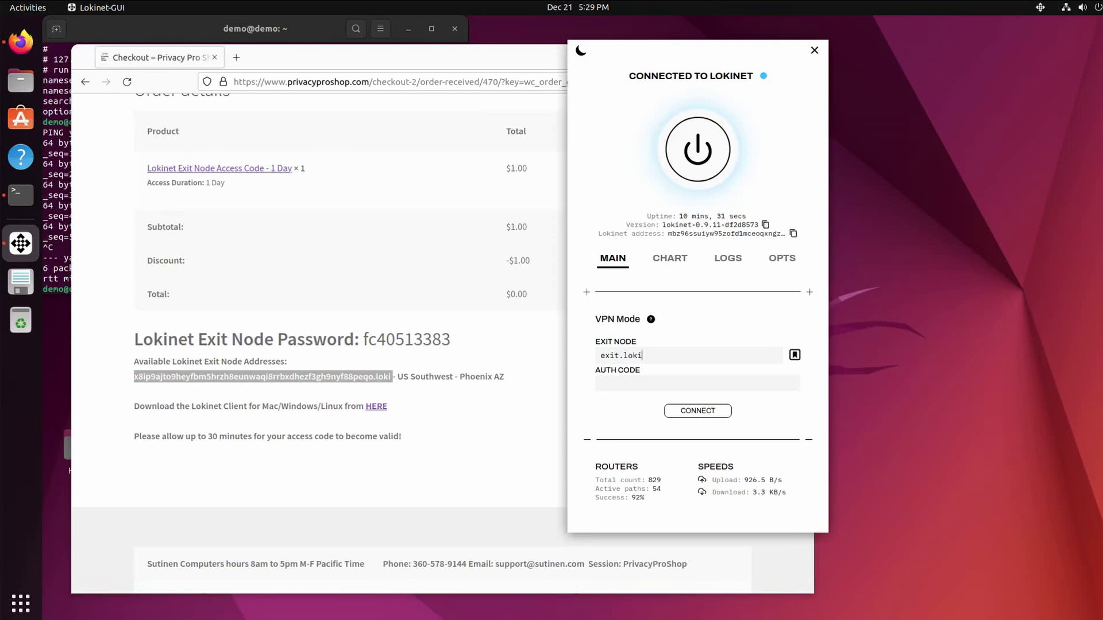
Replace exit.loki in the EXIT NODE field with the purchased exit node address
key(BackSpace)
key(BackSpace)
key(BackSpace)
key(BackSpace)
key(BackSpace)
key(BackSpace)
key(BackSpace)
key(BackSpace)
key(BackSpace)
key(ctrl+v)
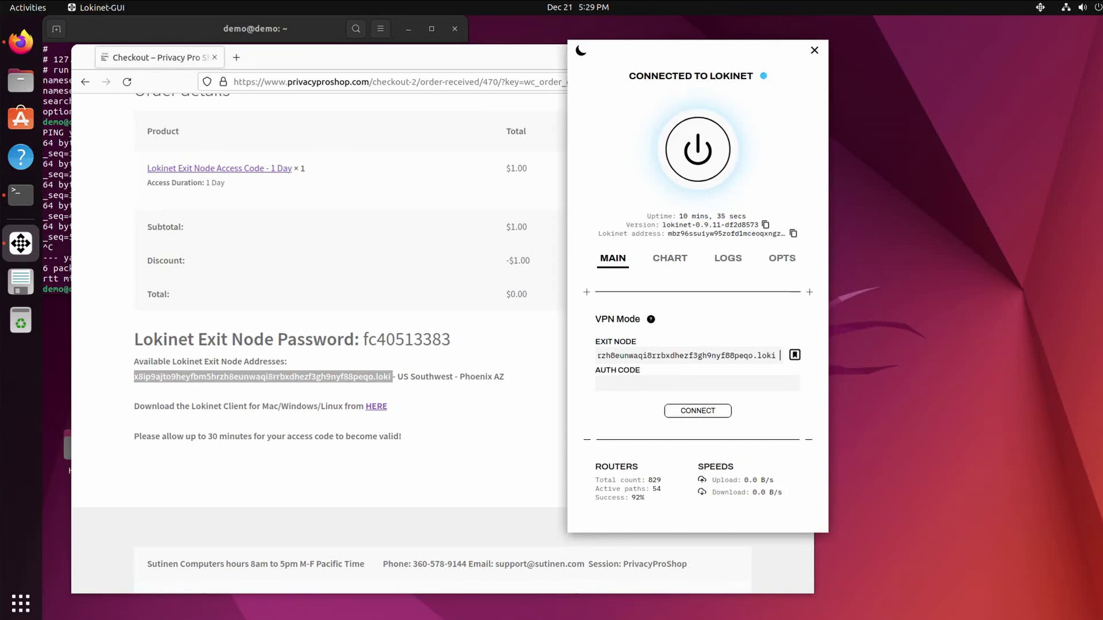
key(BackSpace)
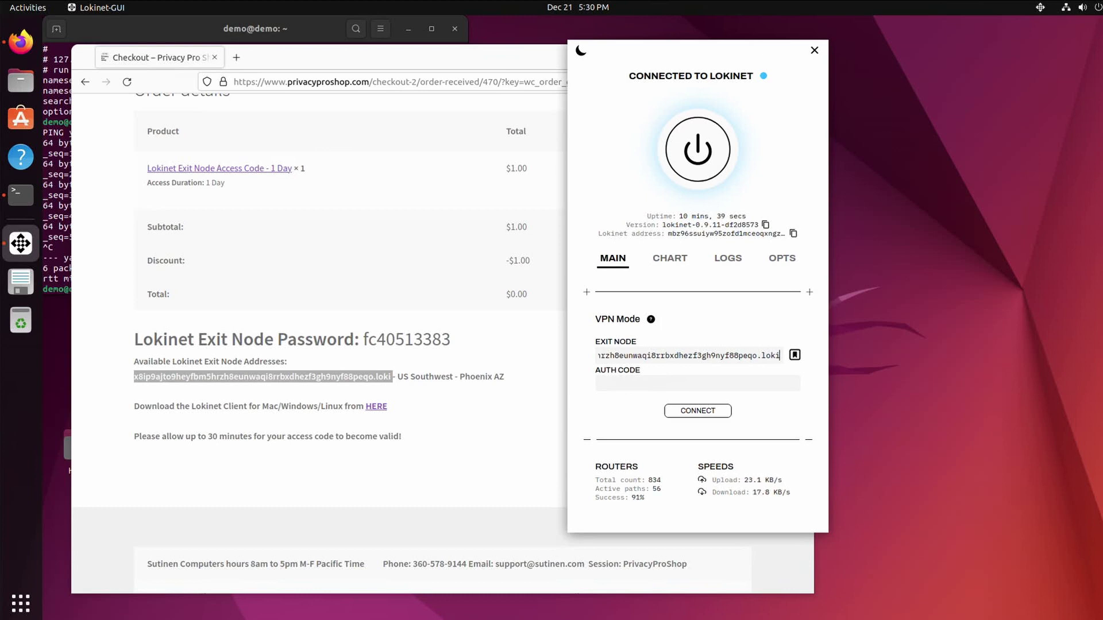
Copy the exit node password into AUTH CODE and connect through the purchased exit node
double_click(411, 340)
right_click(411, 339)
click(436, 348)
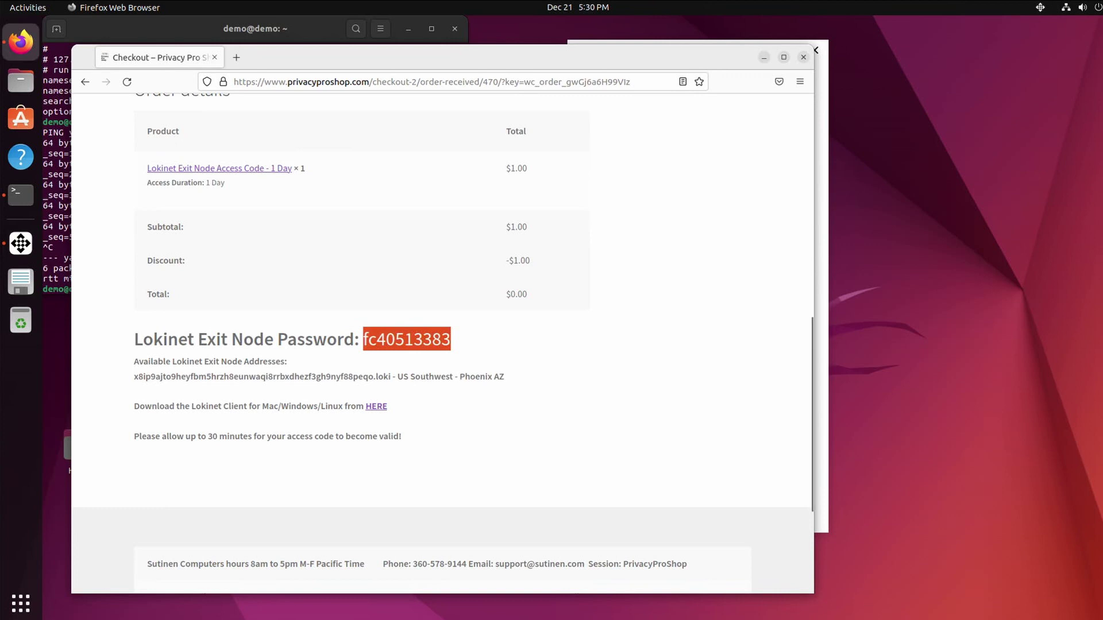
click(20, 243)
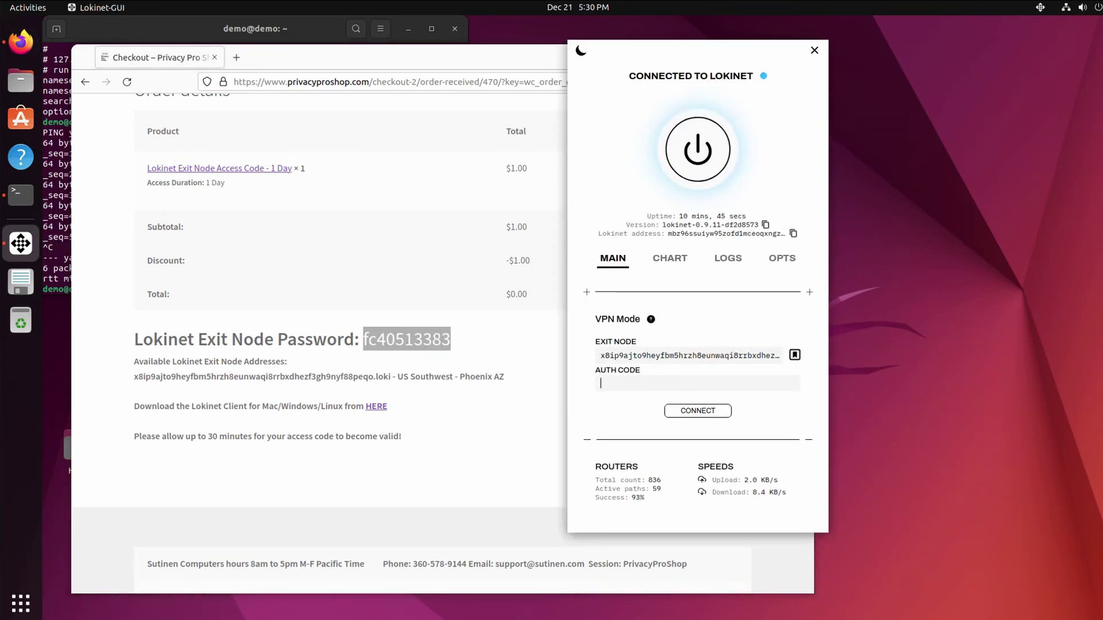
key(ctrl+v)
click(697, 411)
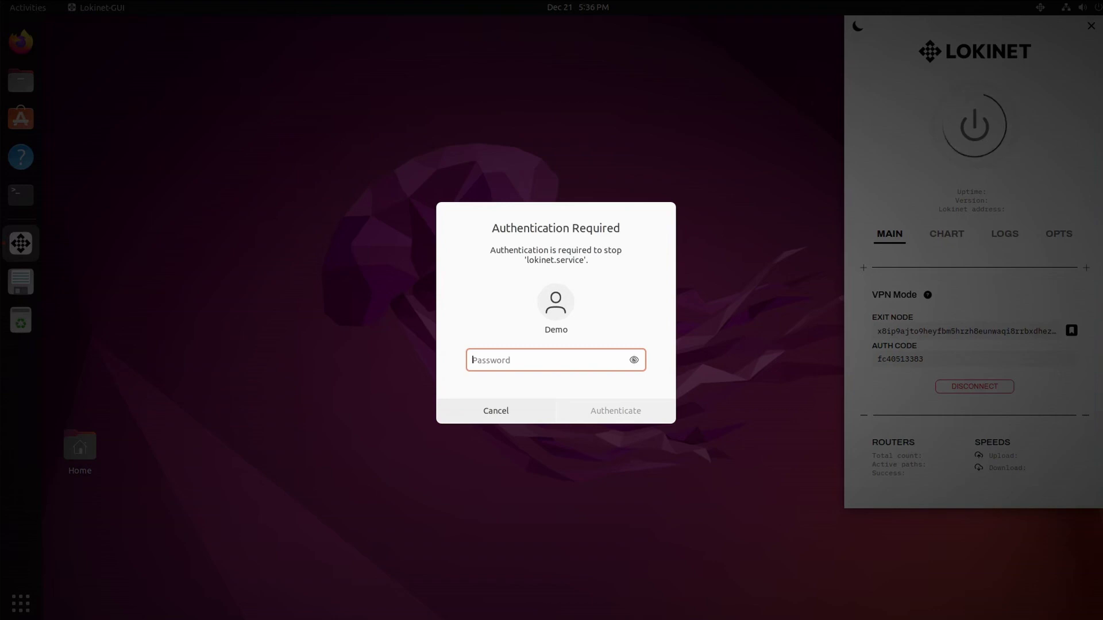
Authorize stopping and then starting lokinet.service with the account password
text(*********)
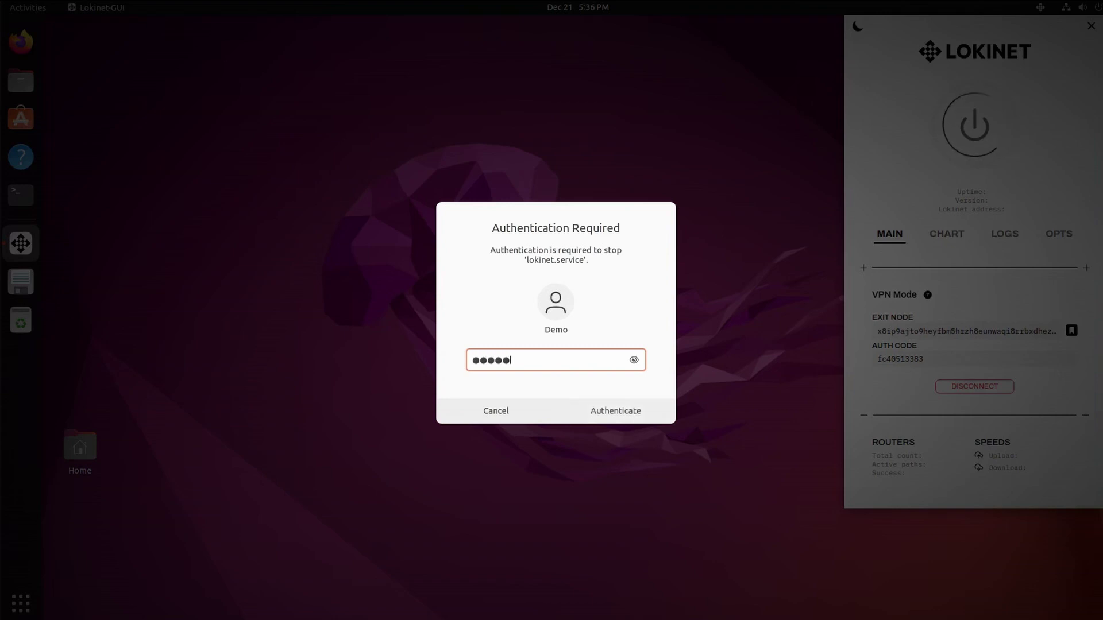
key(Return)
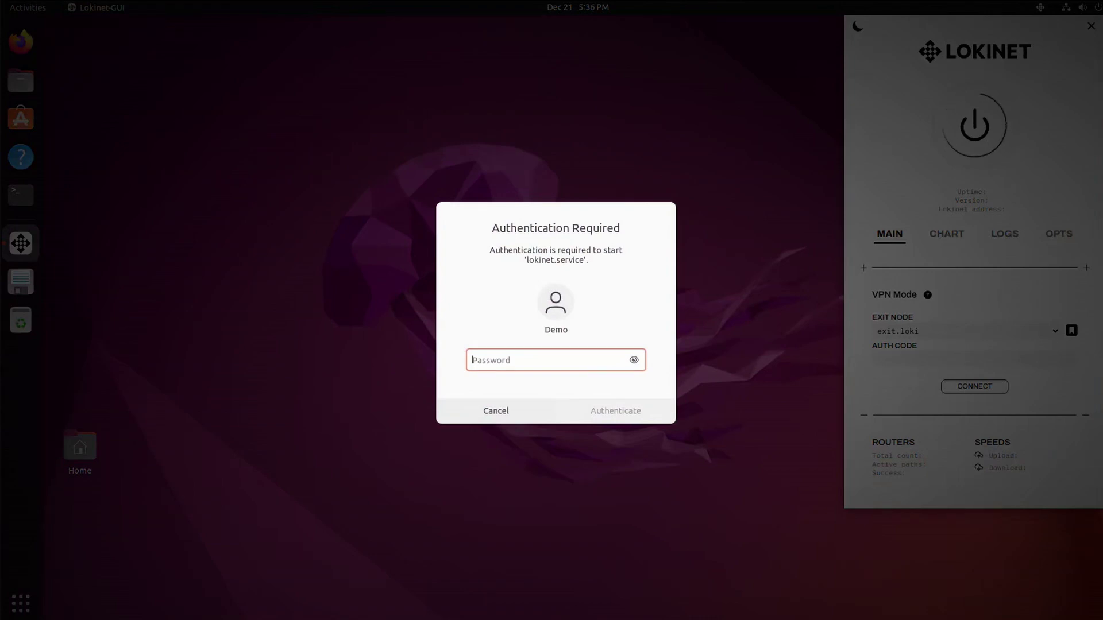
text(d••••••••••)
key(Return)
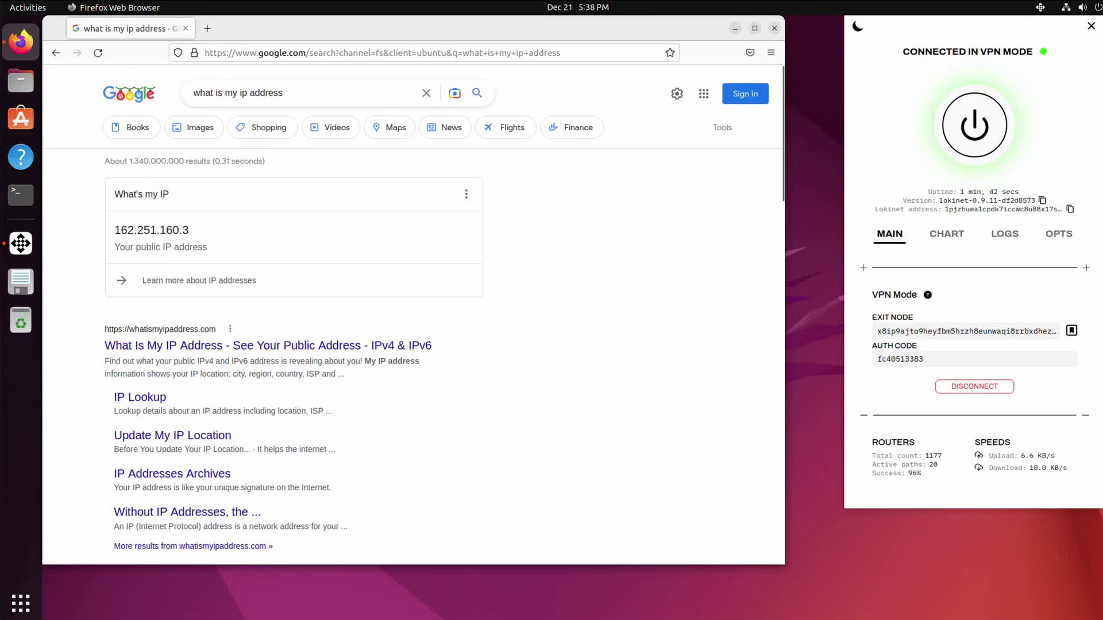
Load youtube.com in Firefox from the address bar suggestions
key(ctrl+l)
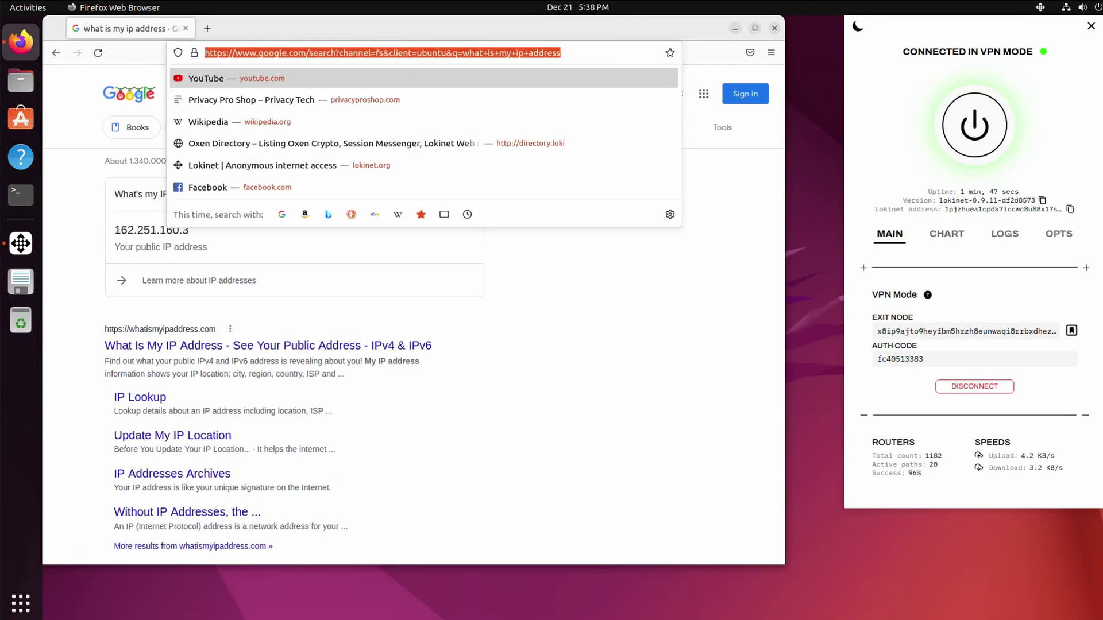
key(Down)
key(Return)
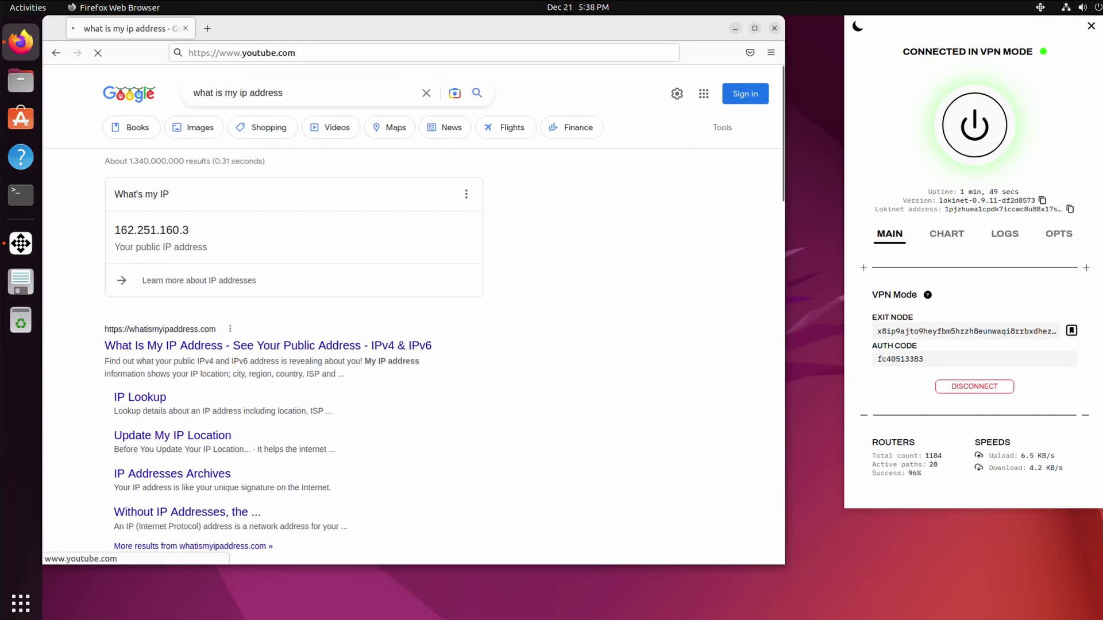